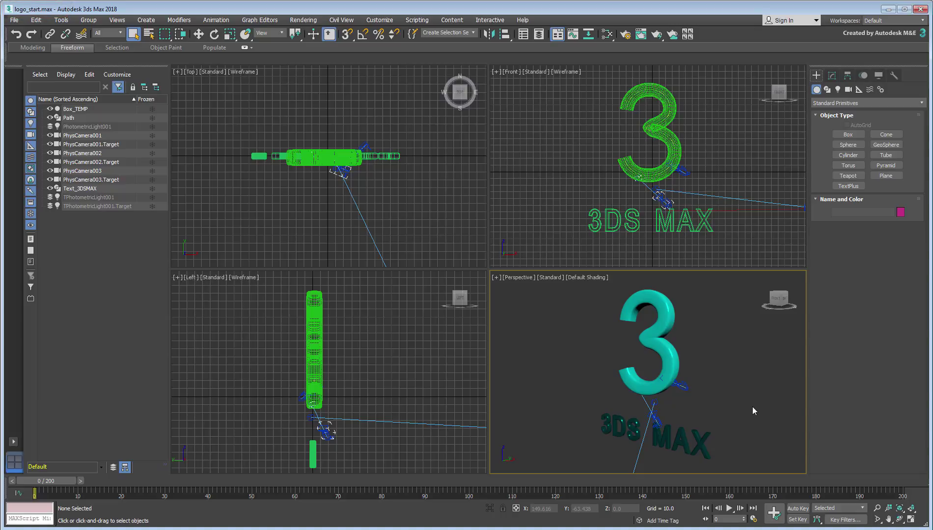
Group the Scene Explorer by layer, expand Cameras to list PhysCamera001–003, and scrub the timeline.
click(113, 469)
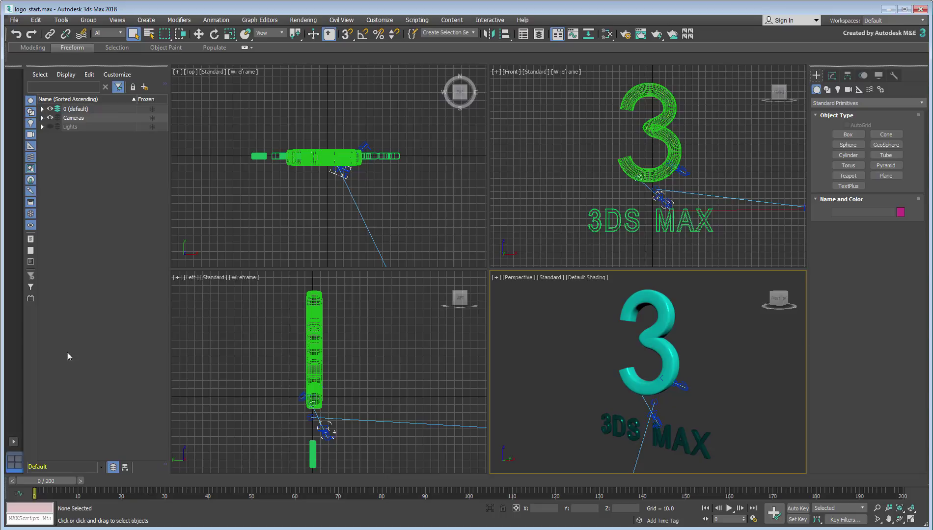
click(42, 127)
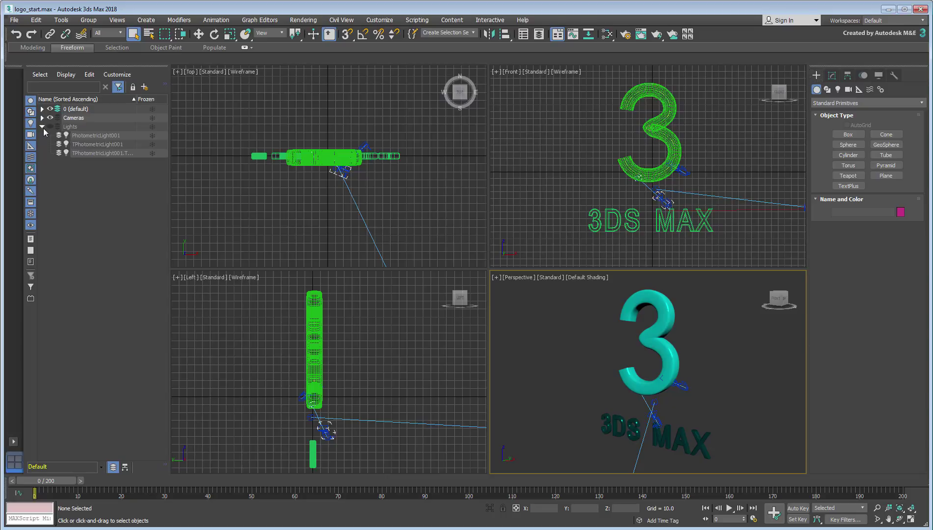
click(43, 127)
click(42, 118)
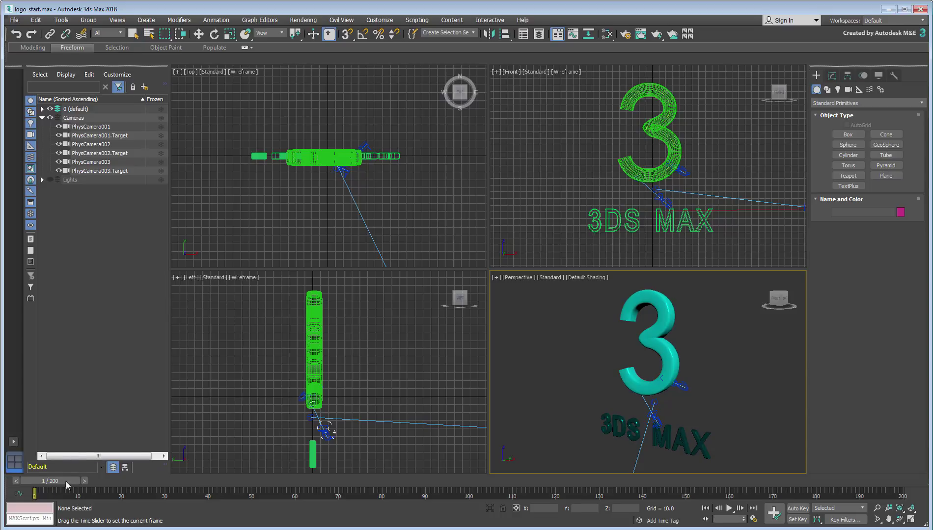
mouse_move(54, 481)
mouse_down()
mouse_move(481, 485)
mouse_move(673, 465)
mouse_move(755, 469)
mouse_move(520, 462)
mouse_move(41, 485)
mouse_up()
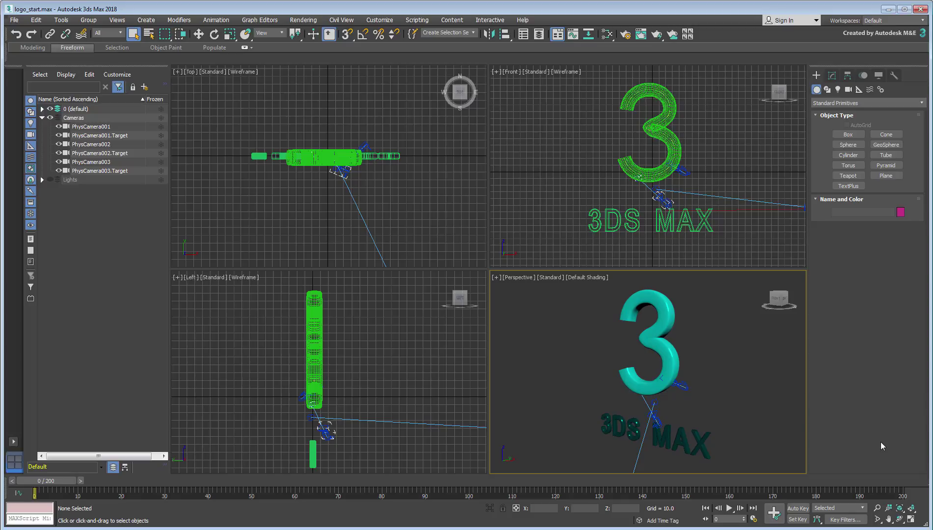
Select Box_TEMP, show its modifier stack, and render a test frame of the Perspective view.
click(669, 358)
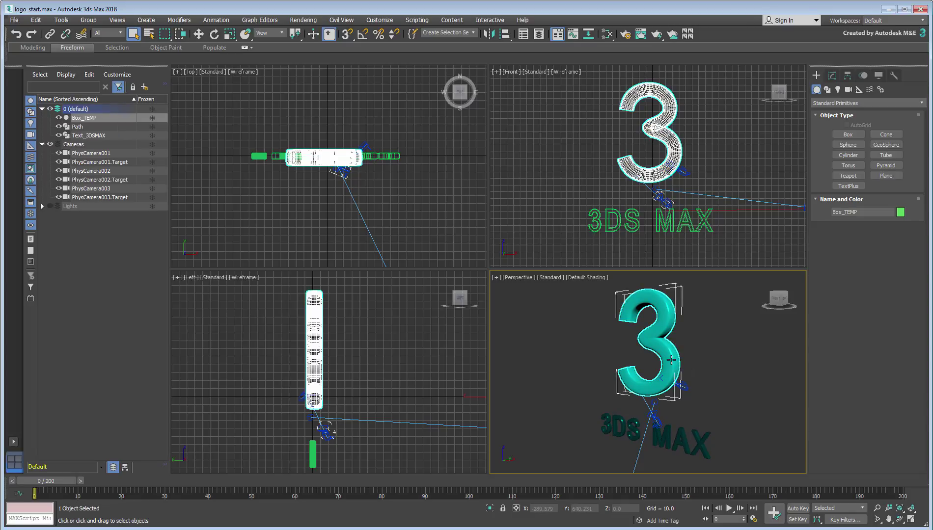
click(832, 75)
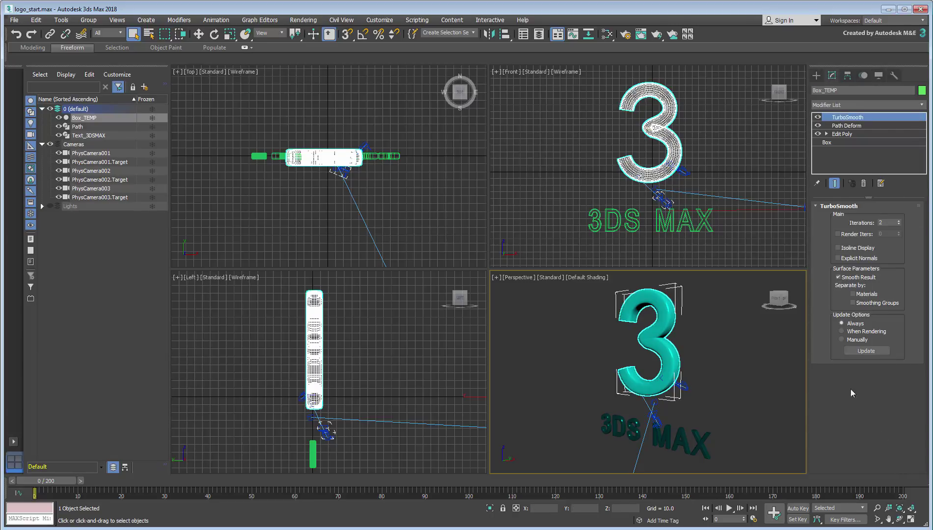
click(658, 36)
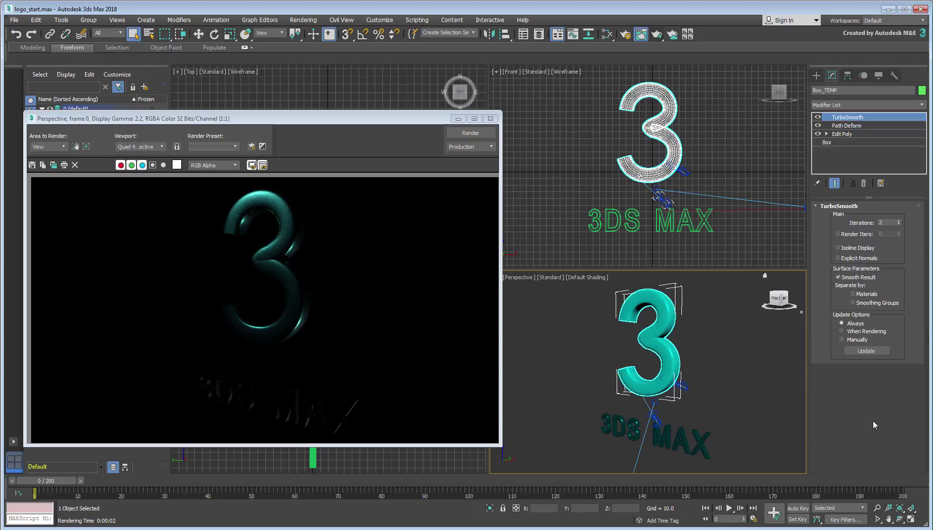
Close the test render and download the Ridgecrest Road HDRI zip from the sIBL Archive.
click(491, 119)
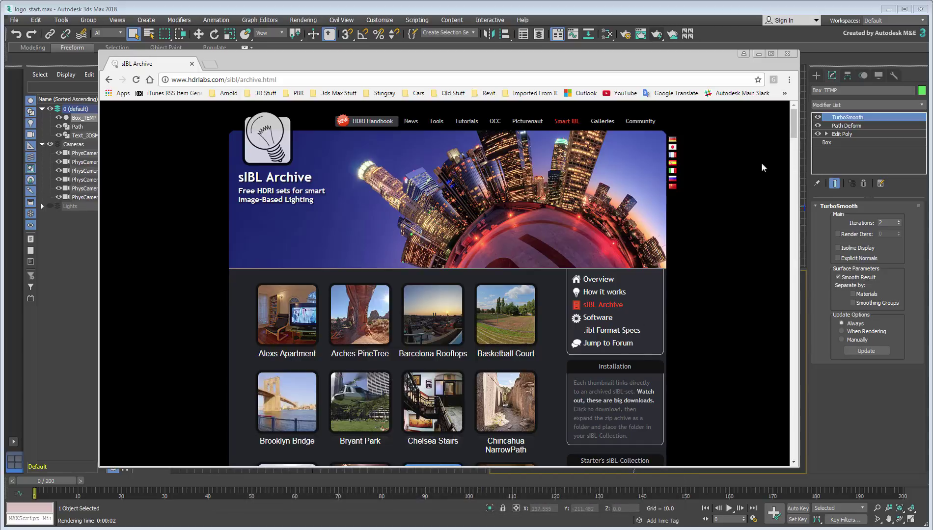
drag(793, 128, 796, 185)
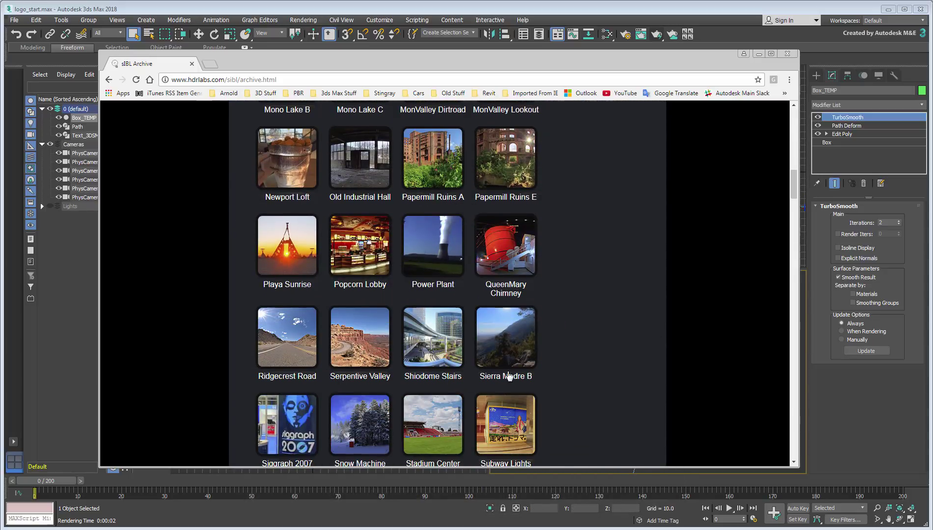
click(278, 347)
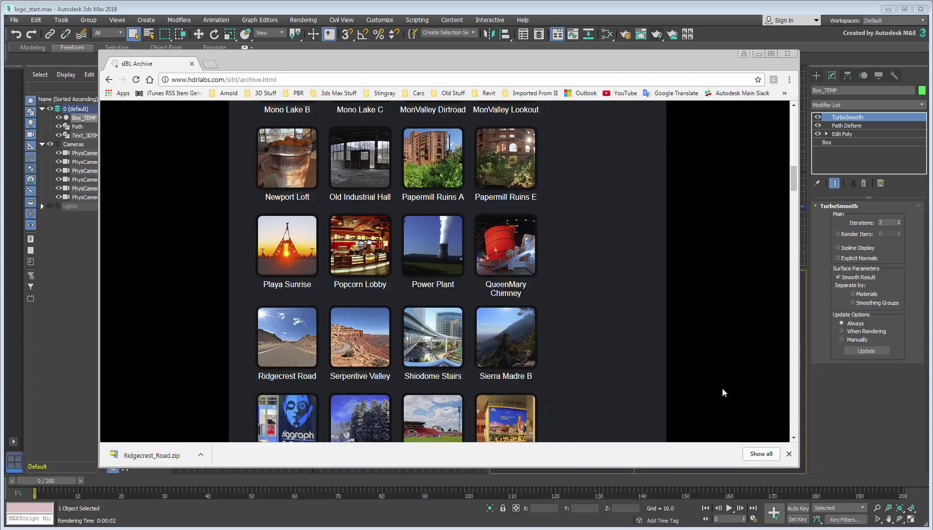
click(856, 448)
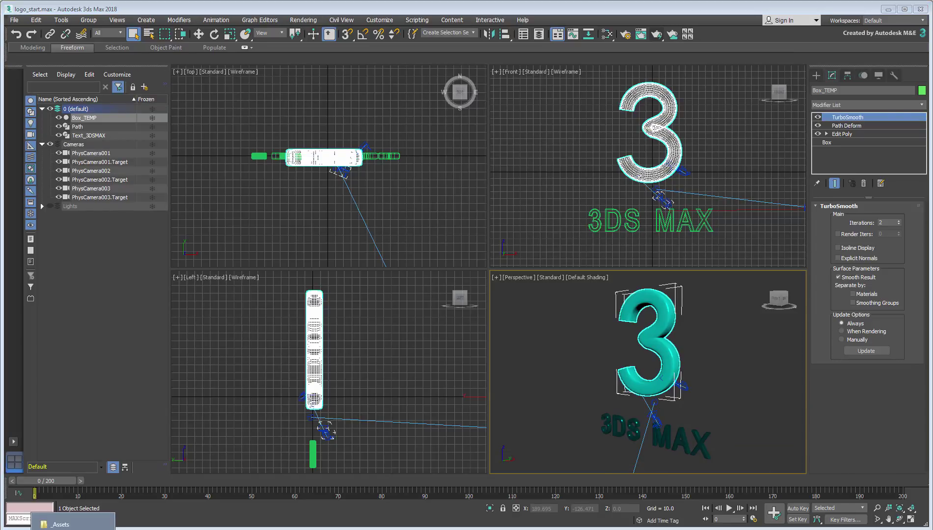
Open the Slate Material Editor and add Ridgecrest_Road_4k_Bg.jpg as bitmap node Map #0.
key(alt+Tab)
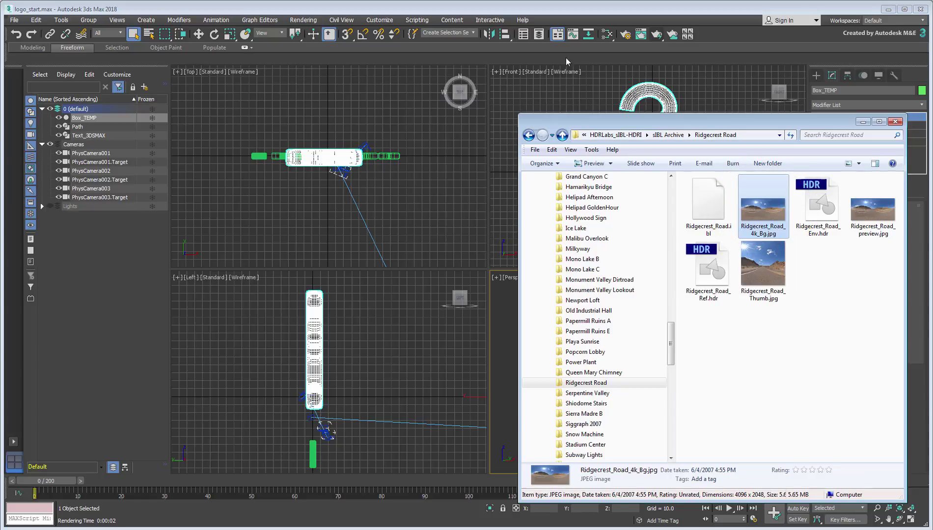
click(608, 36)
key(alt+Tab)
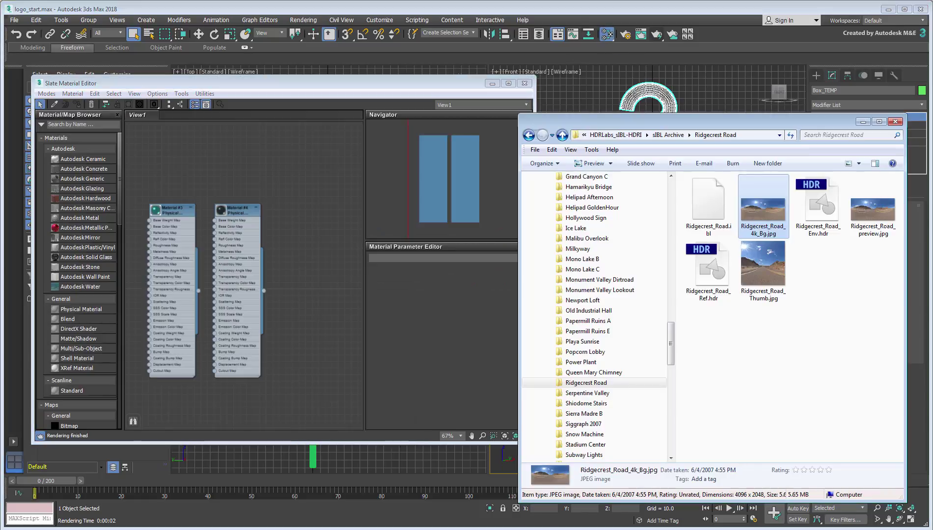
drag(760, 209, 305, 291)
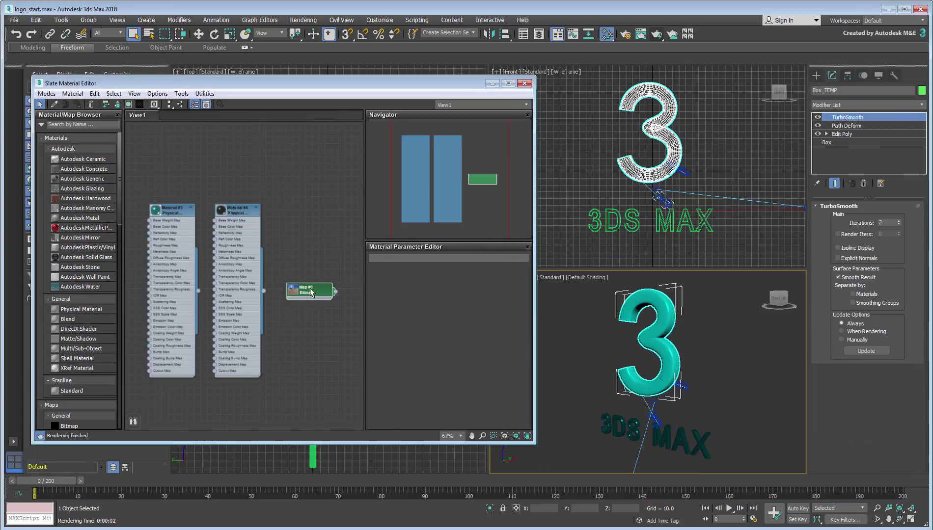
double_click(310, 291)
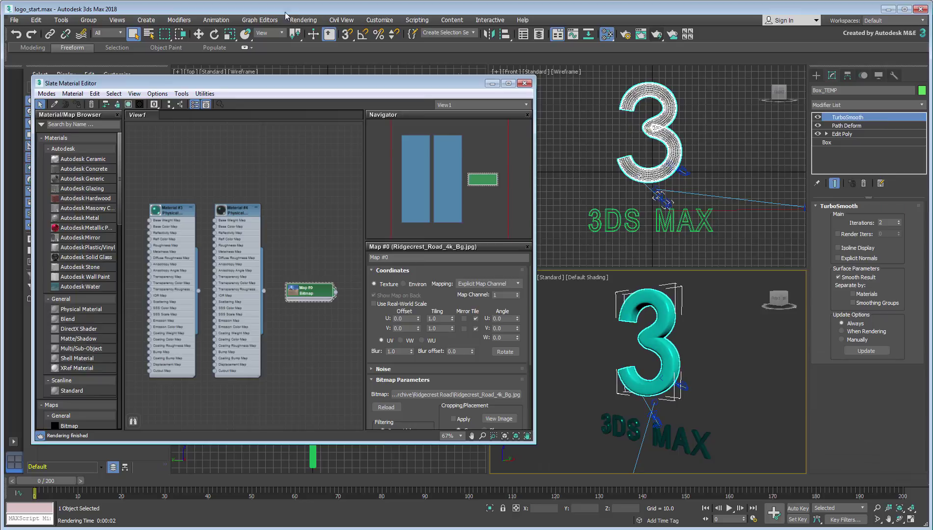
Instance Map #0 into the Environment Map slot, then test-render the logo over the road.
click(302, 20)
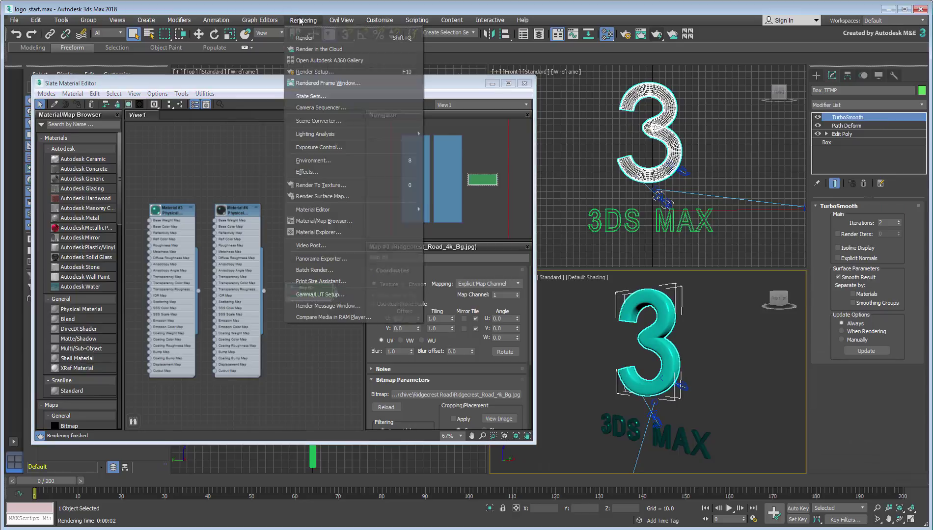
click(309, 161)
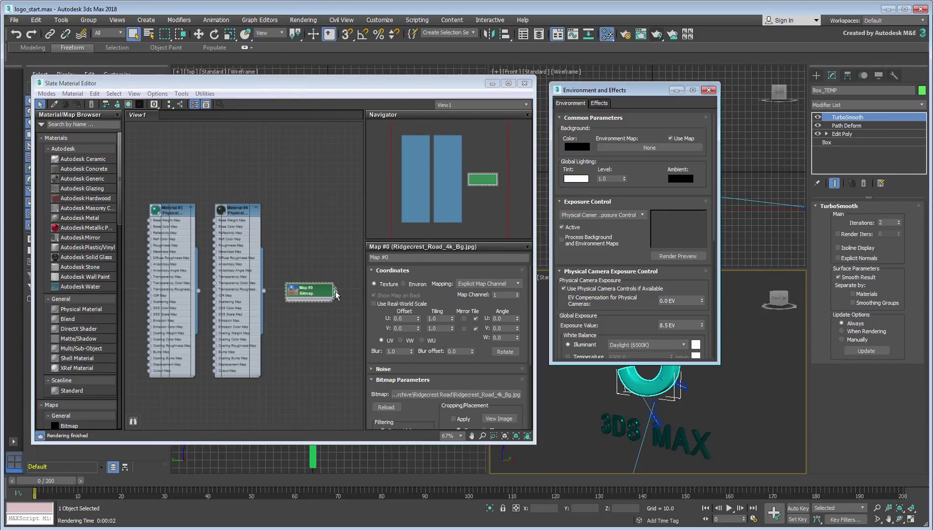
drag(336, 292, 644, 146)
click(619, 255)
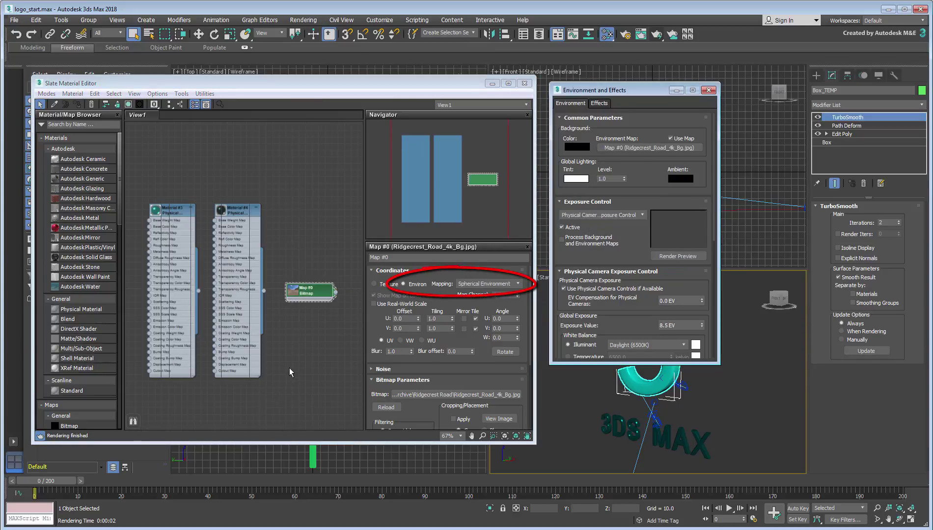
click(656, 35)
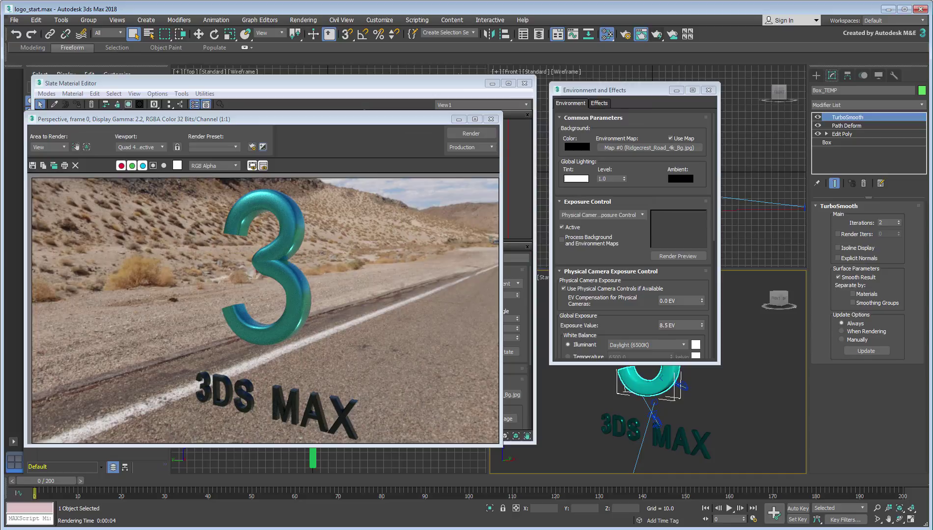
click(491, 119)
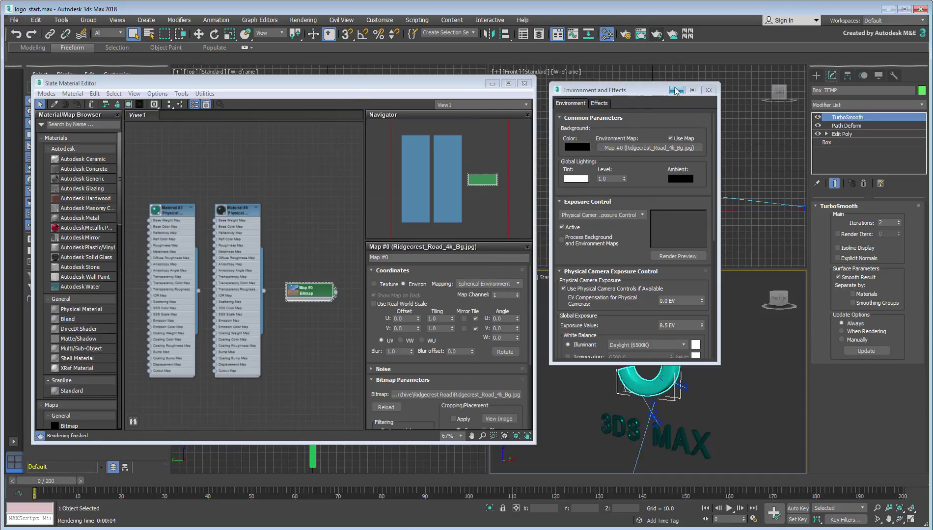
click(709, 91)
Display the environment as the viewport background using Alt+B's Use Environment Background.
key(alt+b)
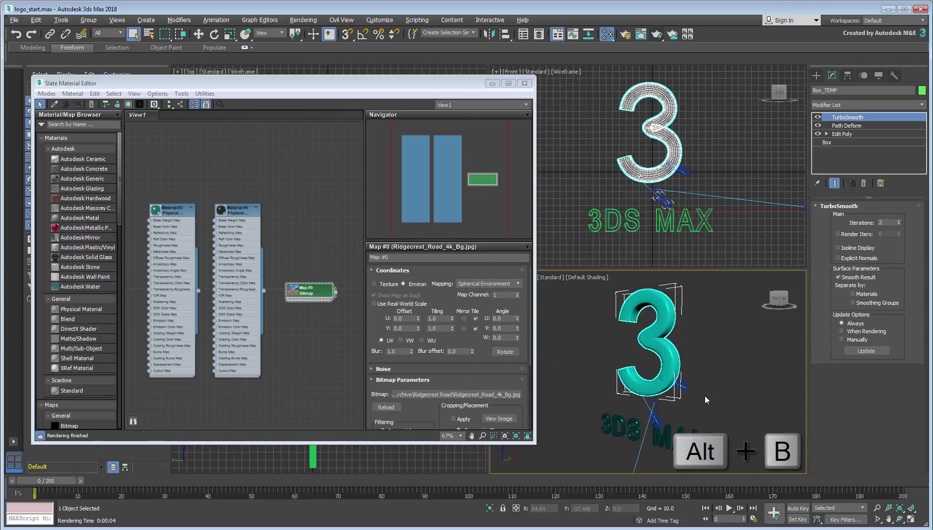
click(358, 213)
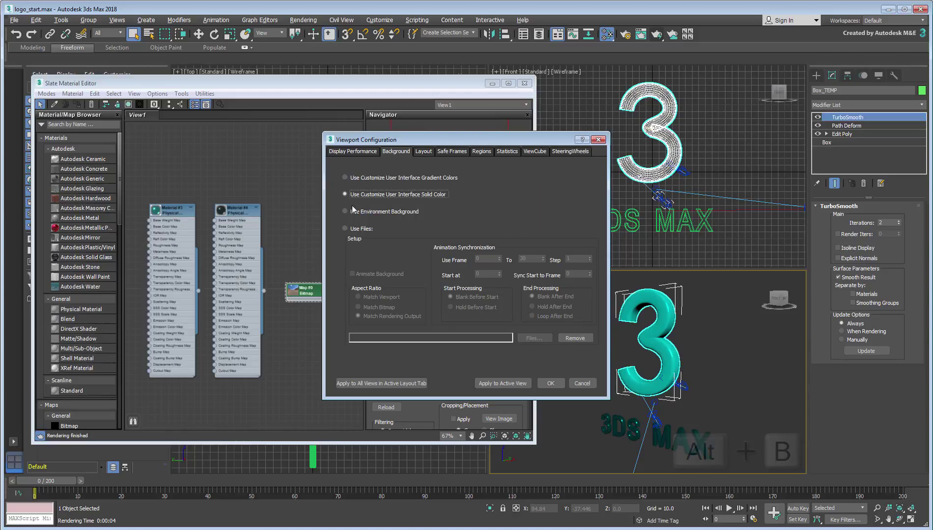
click(549, 384)
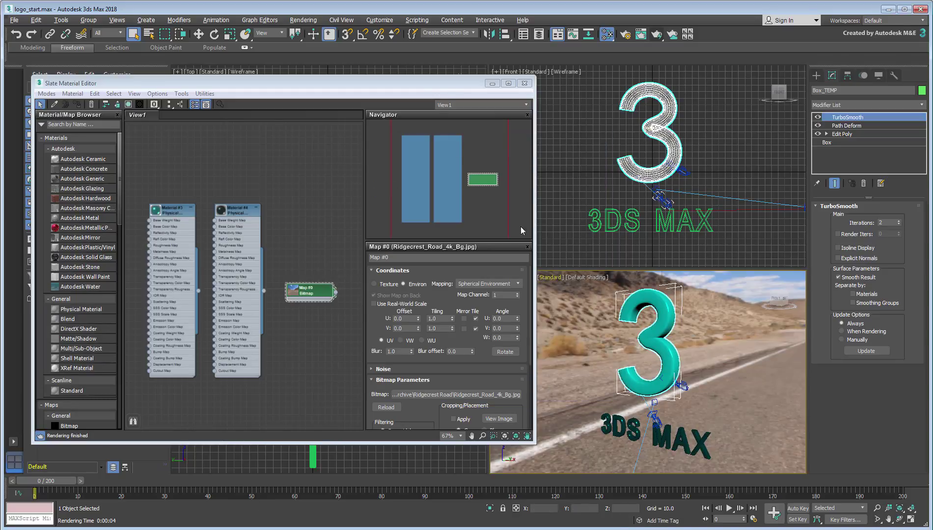
click(509, 84)
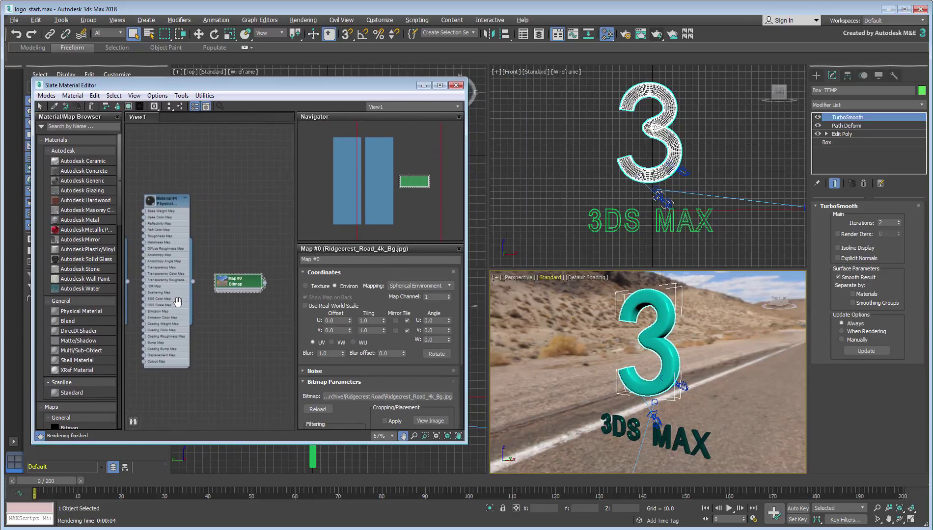
Look through PhysCamera001 and check the shot at frame 59.
click(514, 278)
mouse_move(528, 287)
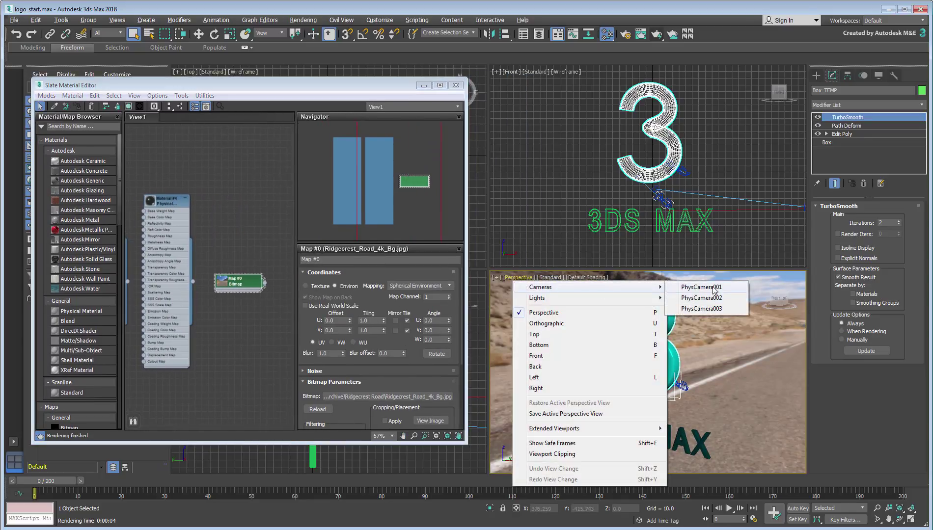
click(708, 288)
drag(44, 480, 469, 482)
Switch the viewport to PhysCamera002, then to PhysCamera003.
click(530, 278)
mouse_move(555, 287)
click(734, 298)
click(529, 278)
mouse_move(596, 290)
click(716, 308)
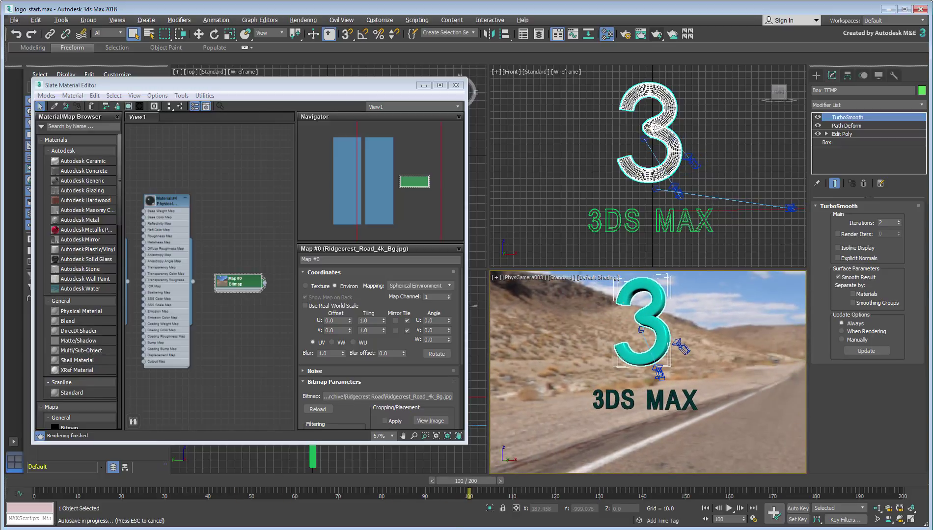
Set Texture Maps and Viewport Background display resolution to 2048, then return to Perspective.
click(497, 278)
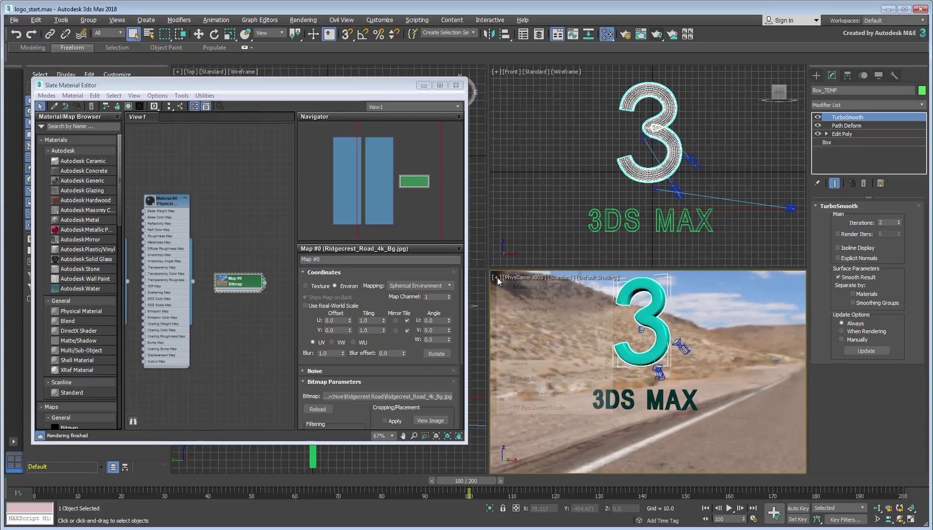
click(536, 395)
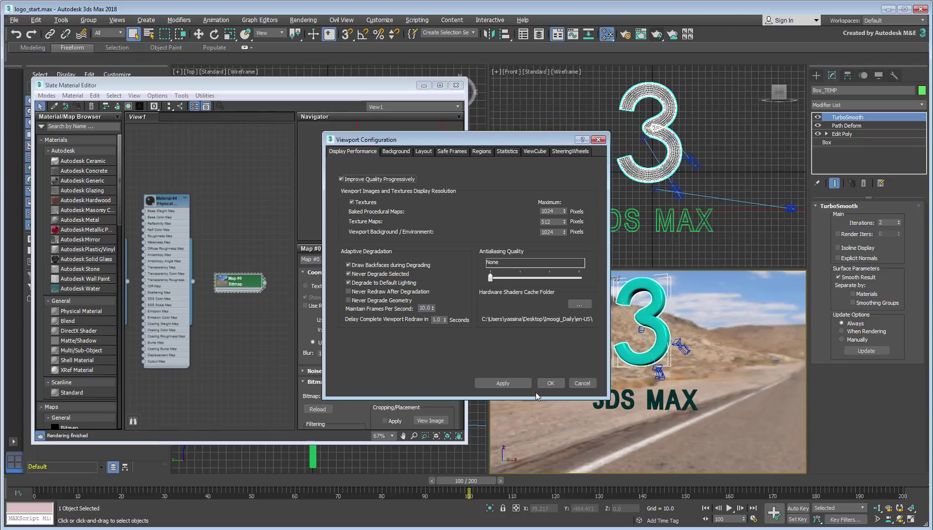
drag(561, 221, 531, 221)
text(2048)
key(Tab)
text(20)
click(550, 384)
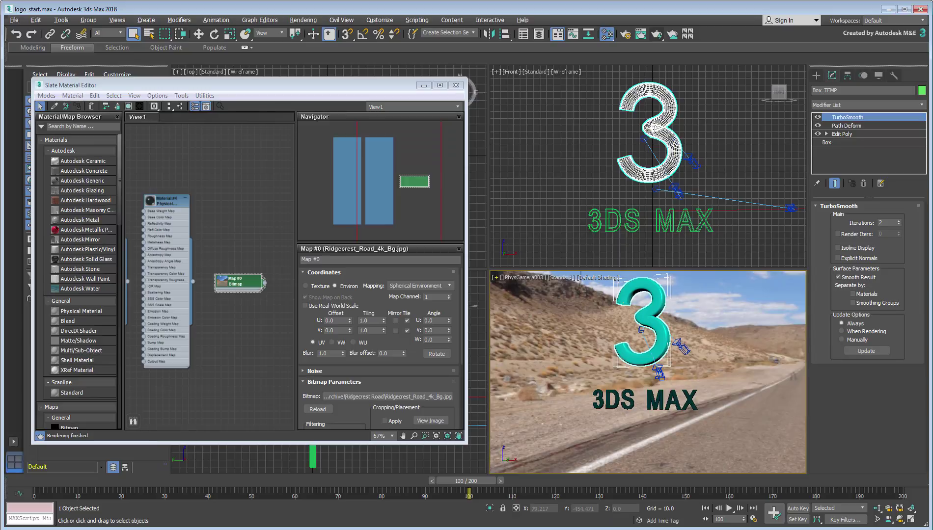
key(p)
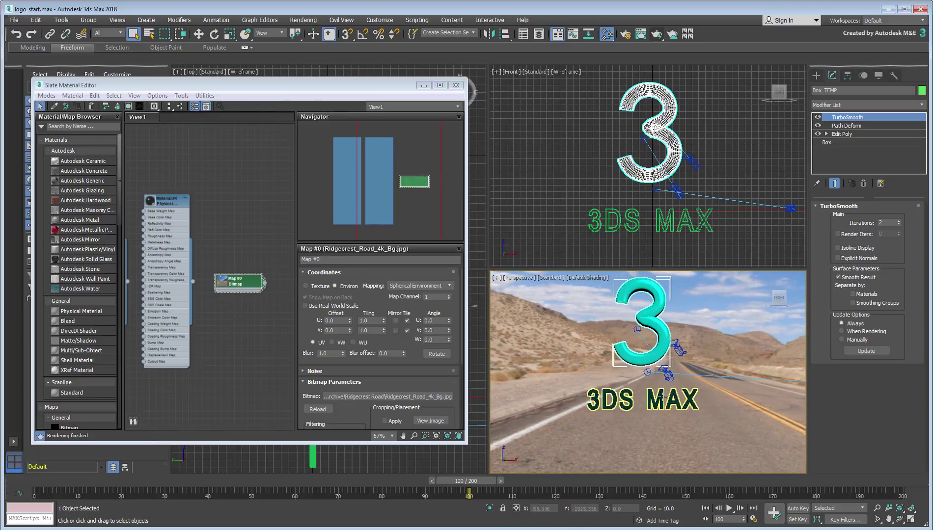
View the scene through PhysCamera003 at frame 86.
click(525, 284)
mouse_move(550, 288)
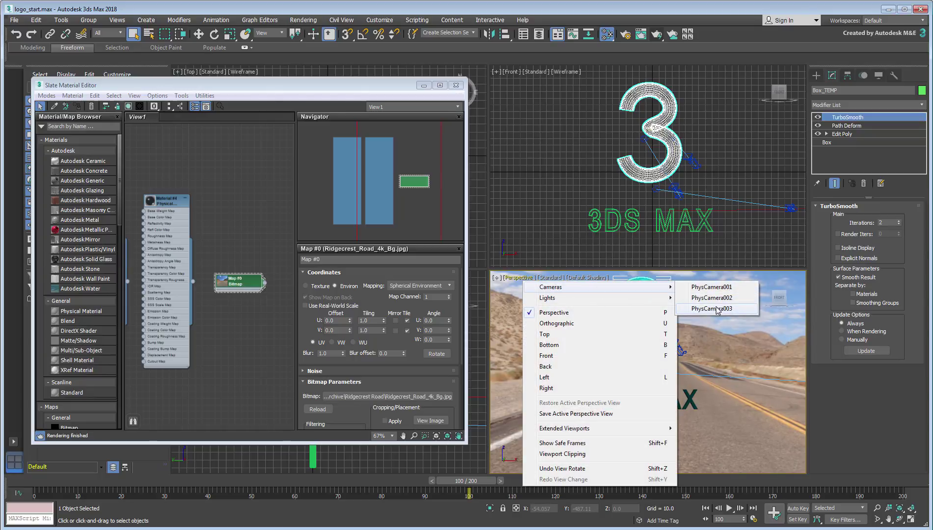
click(717, 309)
drag(457, 482, 844, 498)
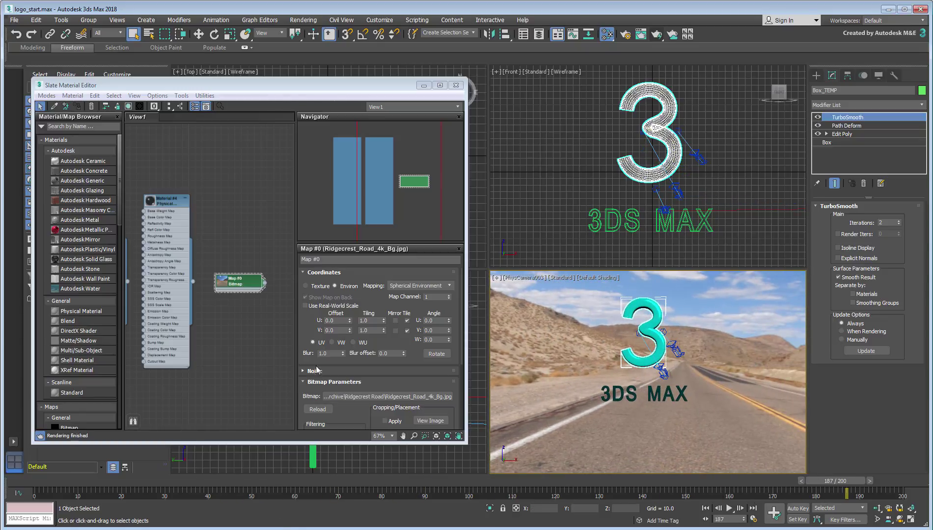
Shift the road background's U offset to 0.02, close the Slate editor, and hide Box_TEMP.
click(351, 320)
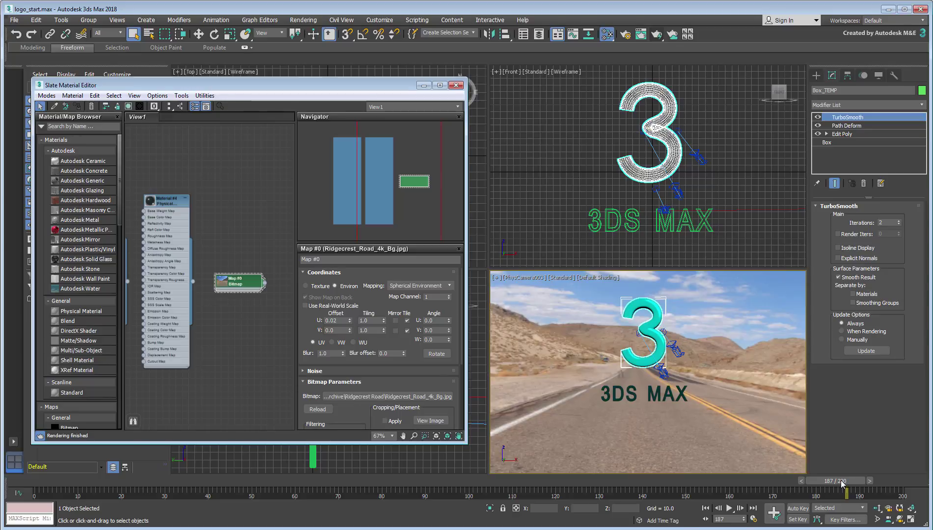
drag(842, 484, 807, 474)
key(q)
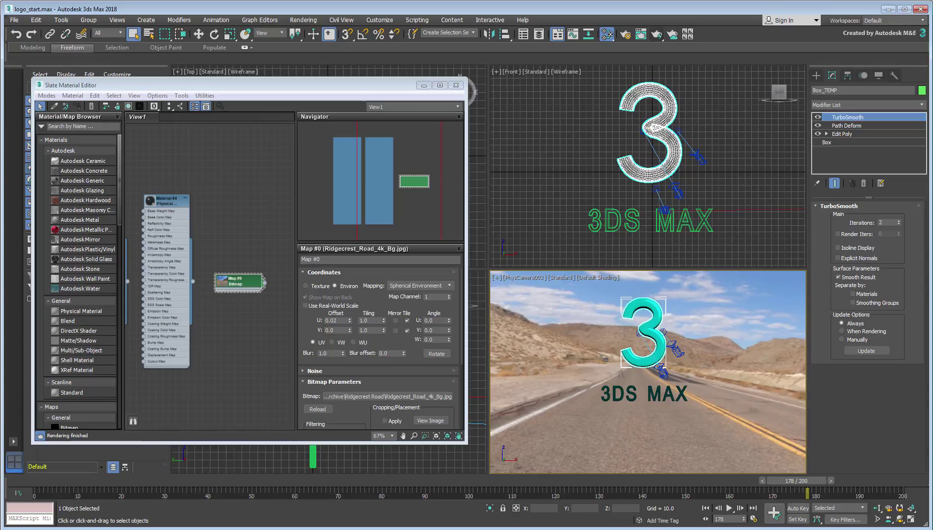
click(456, 85)
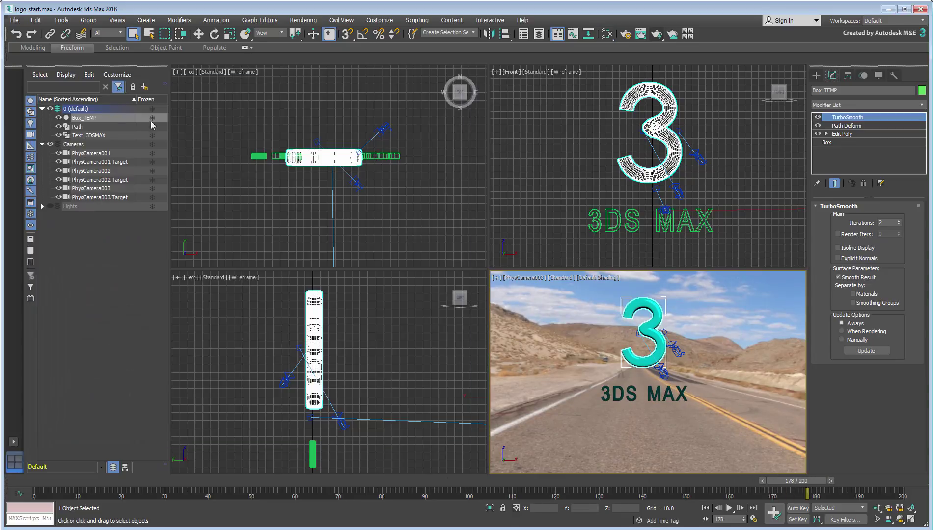
click(59, 118)
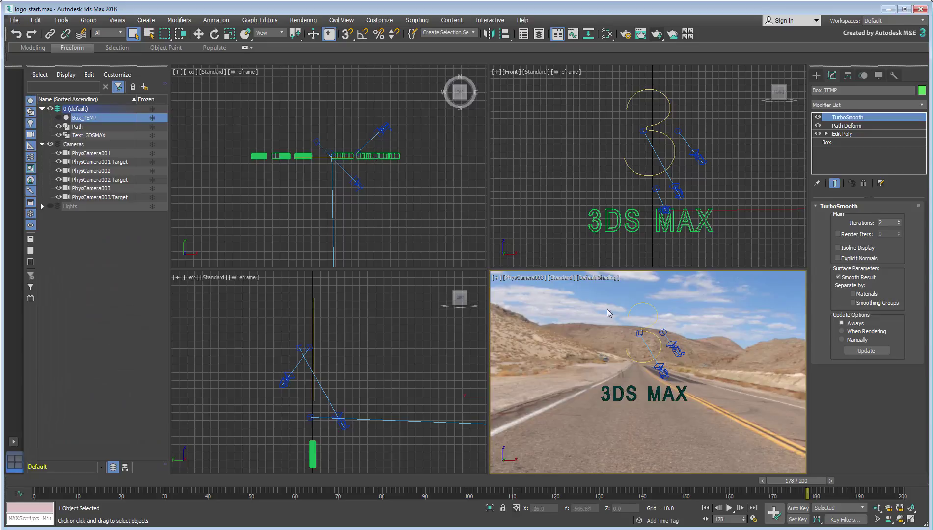
click(522, 282)
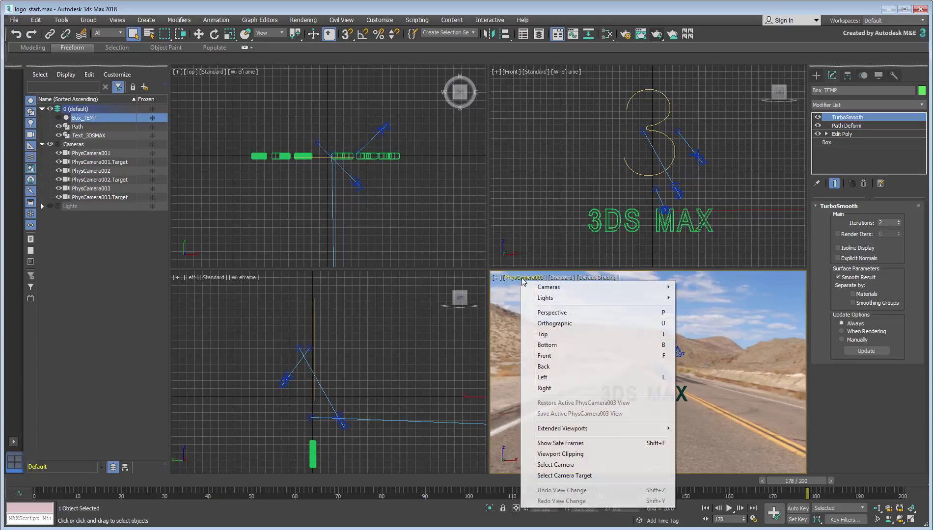
Return the camera viewport to Perspective, then recentre and maximize the Front view.
click(552, 313)
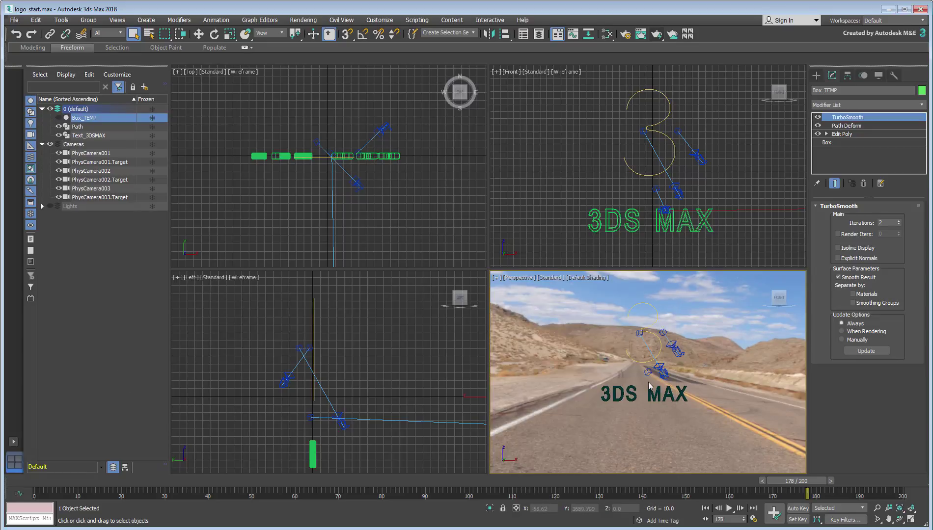
alt+middle_drag(671, 374, 654, 397)
scroll(646, 359, up, 3)
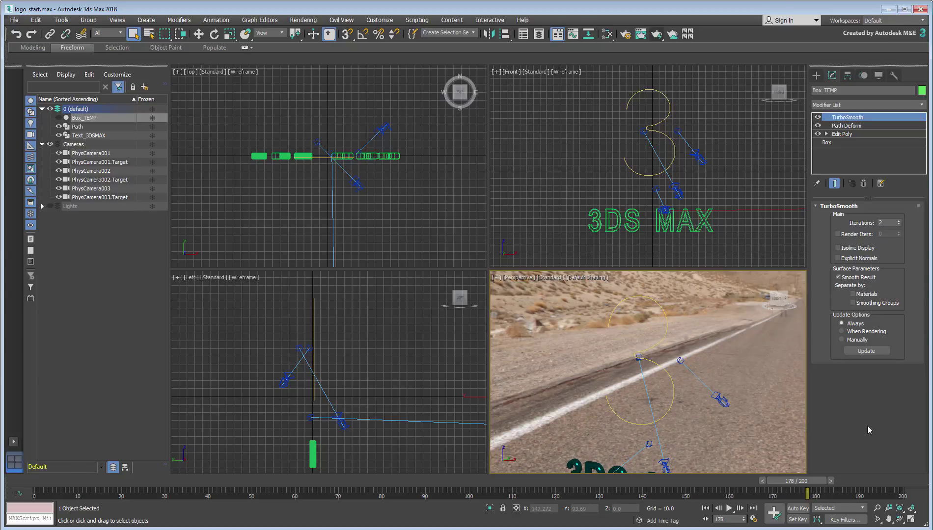
middle_drag(728, 161, 700, 176)
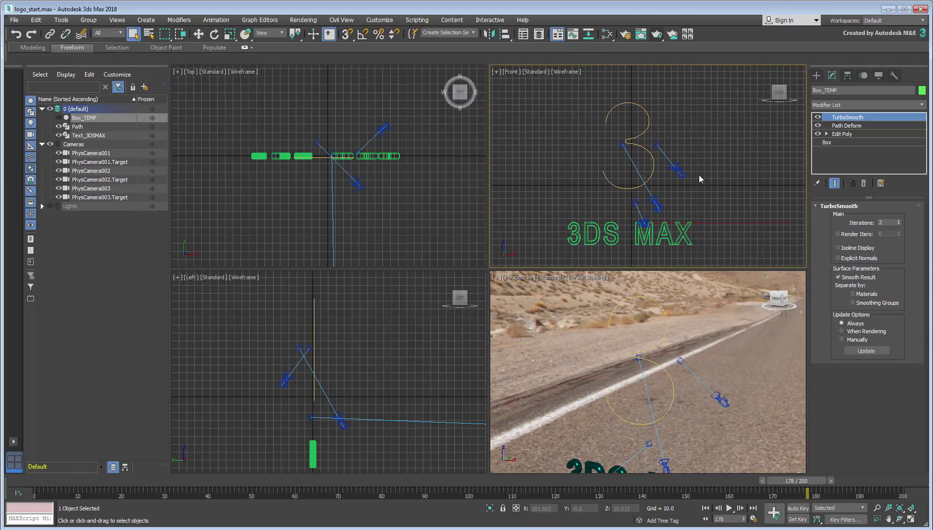
key(alt+w)
Draw a Standard Primitives plane to the right of the 3 in the Front view.
click(815, 75)
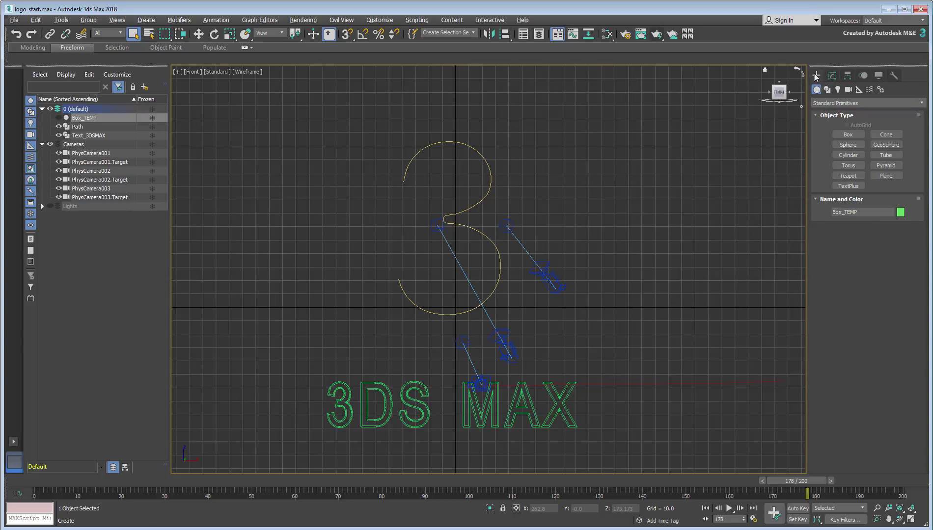
click(886, 176)
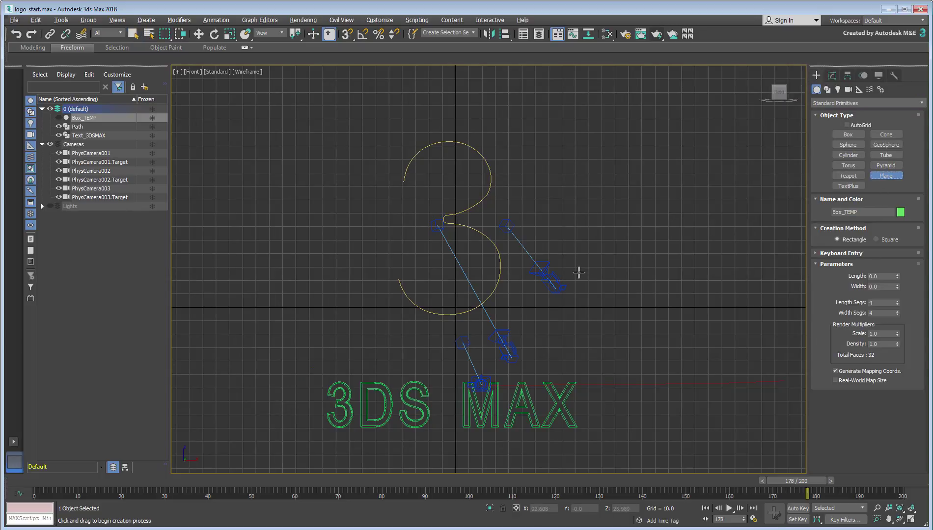
drag(586, 253, 677, 157)
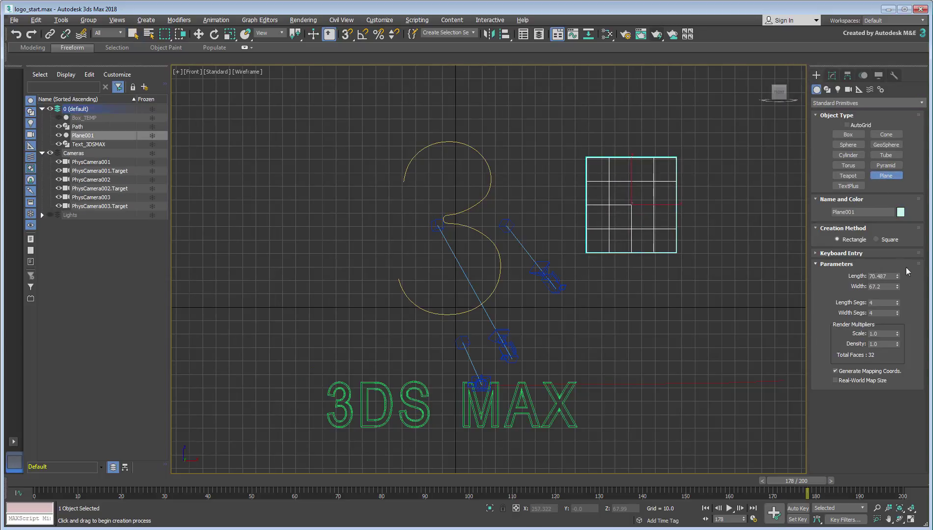
Size the plane 50 × 50 with 40 length and 40 width segments.
click(882, 276)
text(50)
key(Tab)
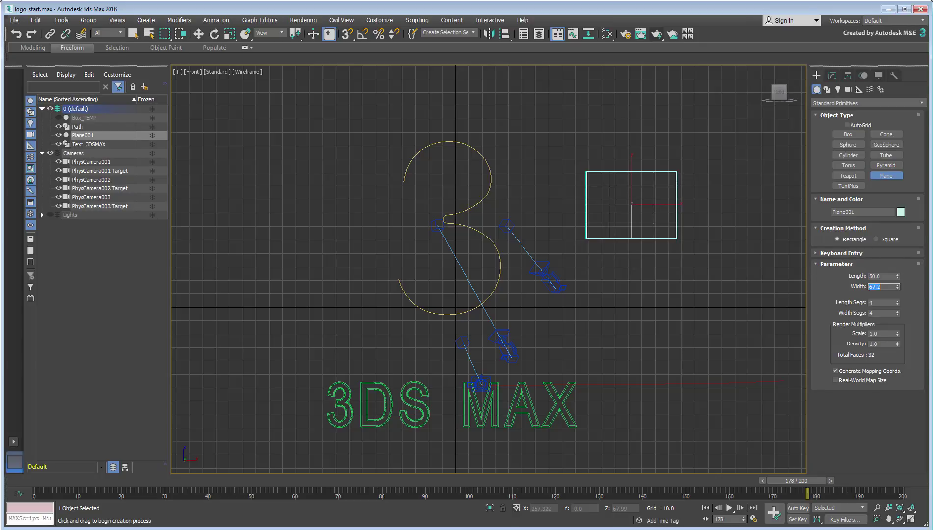
text(50)
key(Tab)
text(40)
key(Tab)
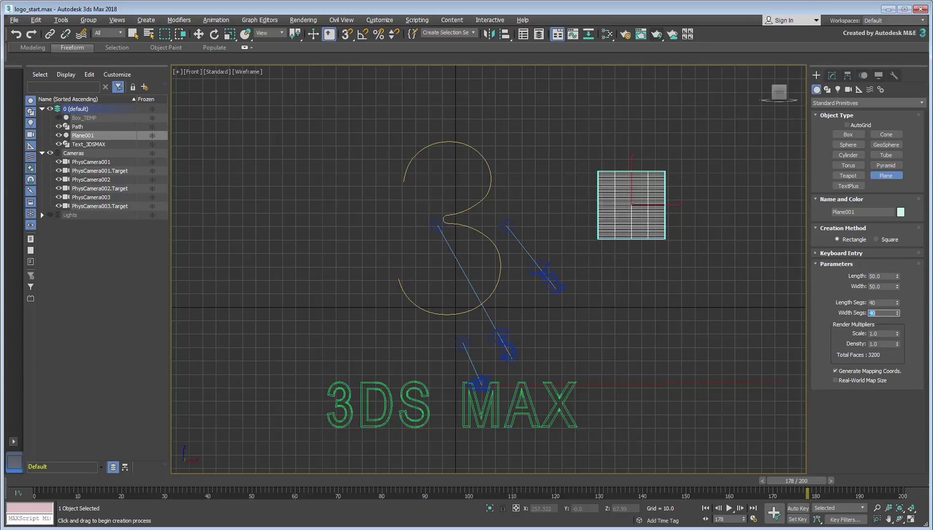
text(40)
key(Return)
scroll(643, 186, up, 5)
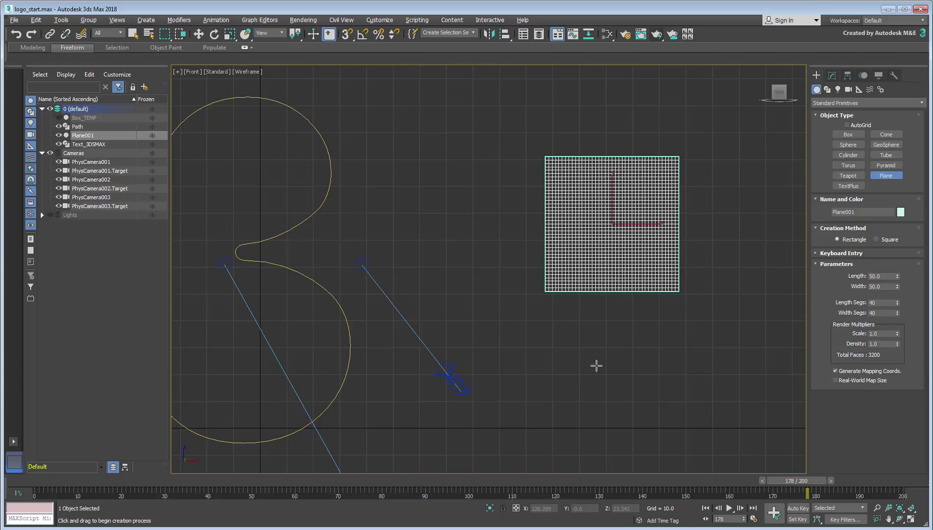
Add a TurboSmooth modifier to Plane001 and raise Iterations to 3.
click(832, 76)
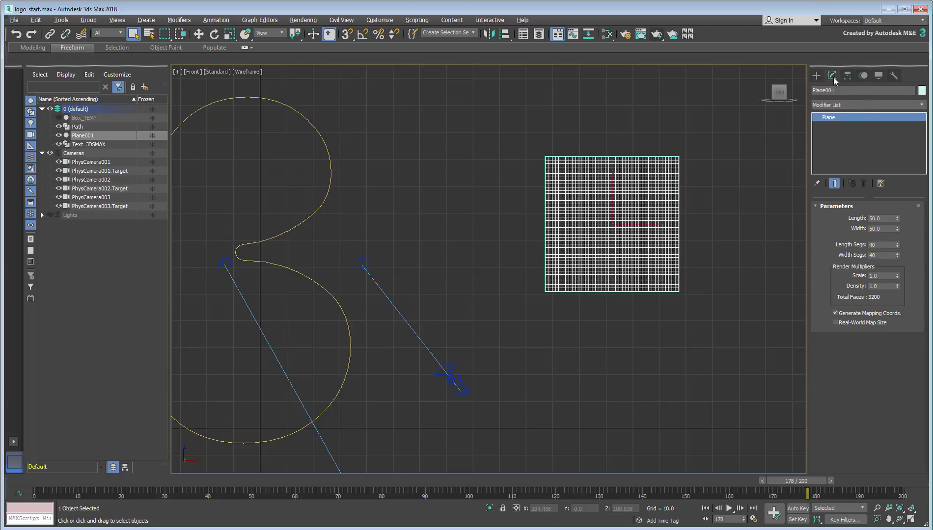
click(866, 105)
scroll(864, 344, down, 10)
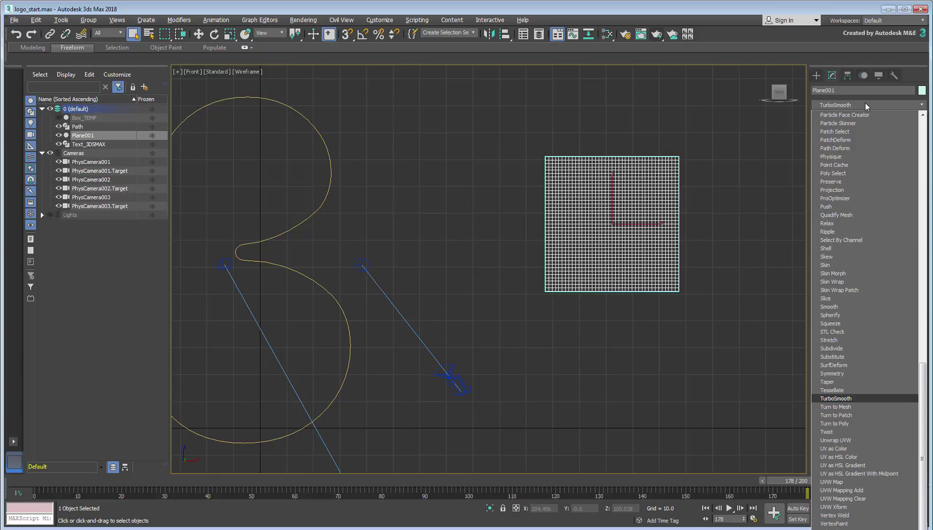
click(836, 402)
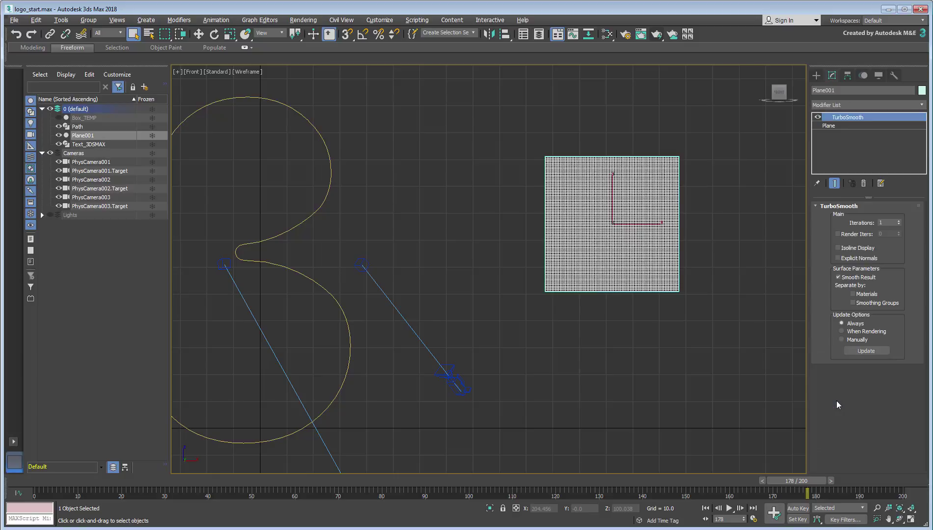
click(899, 221)
click(899, 221)
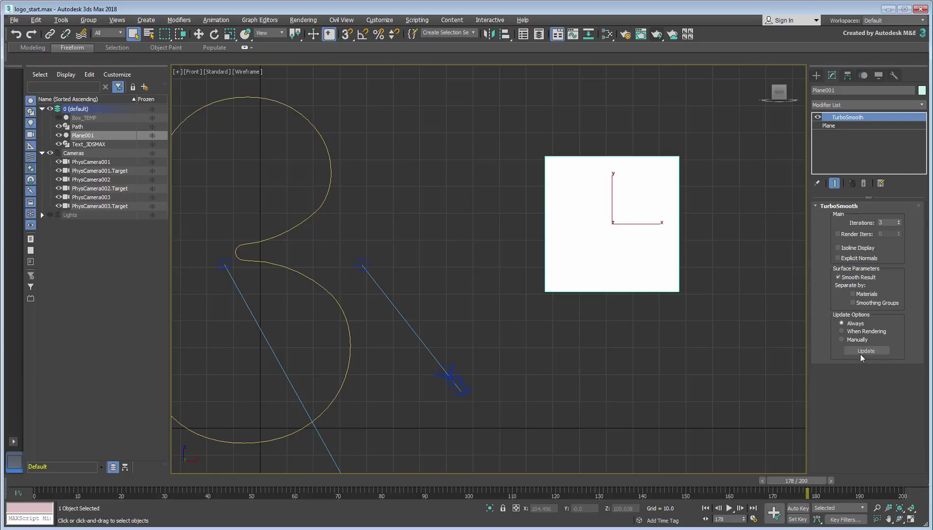
Restore the four-viewport layout with the plane centred in the Front and Perspective views.
scroll(618, 210, up, 5)
scroll(597, 242, down, 5)
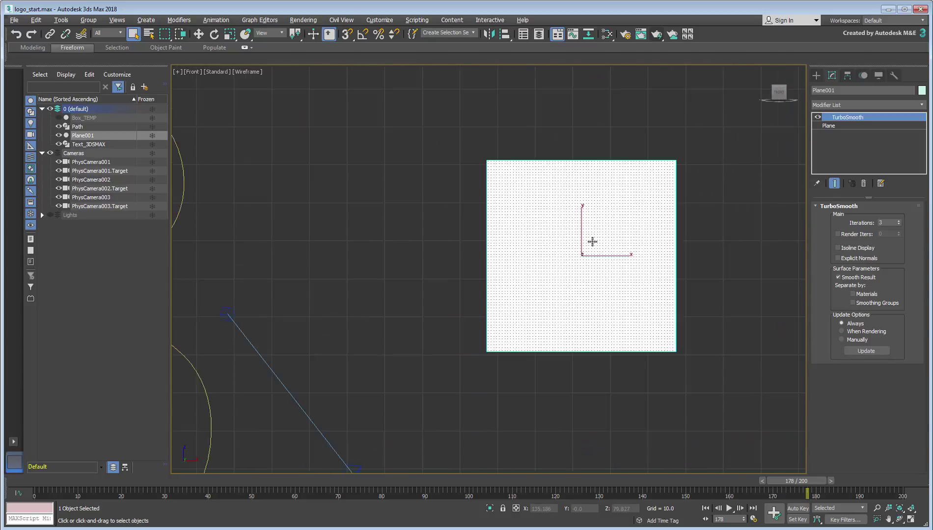
middle_drag(617, 270, 546, 293)
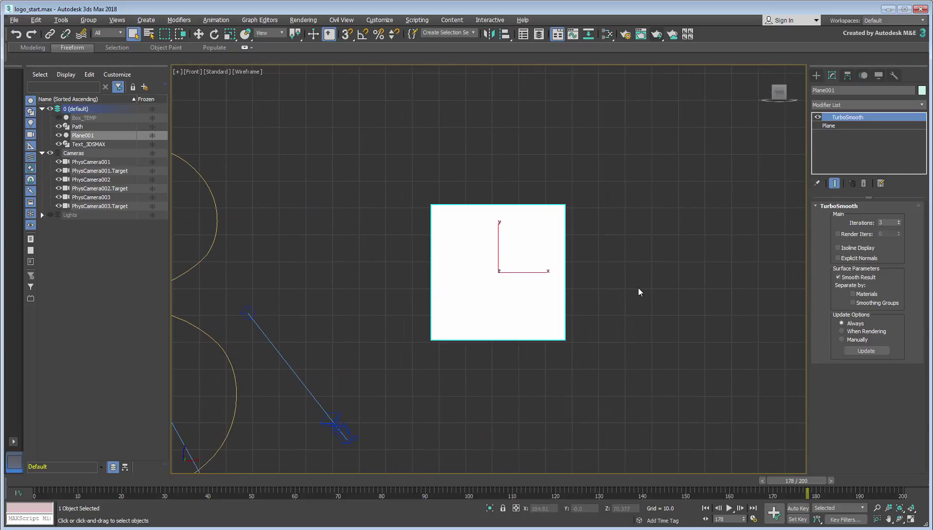
key(alt+w)
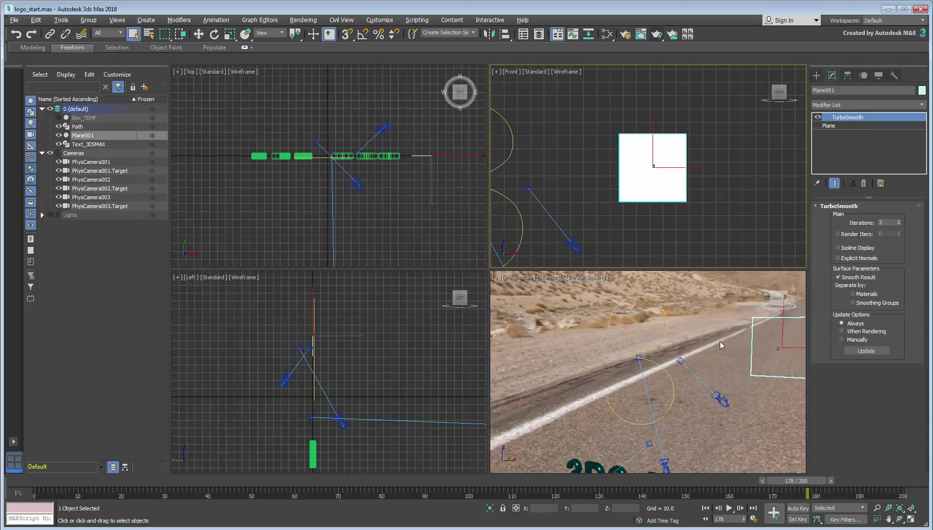
middle_drag(721, 342, 658, 305)
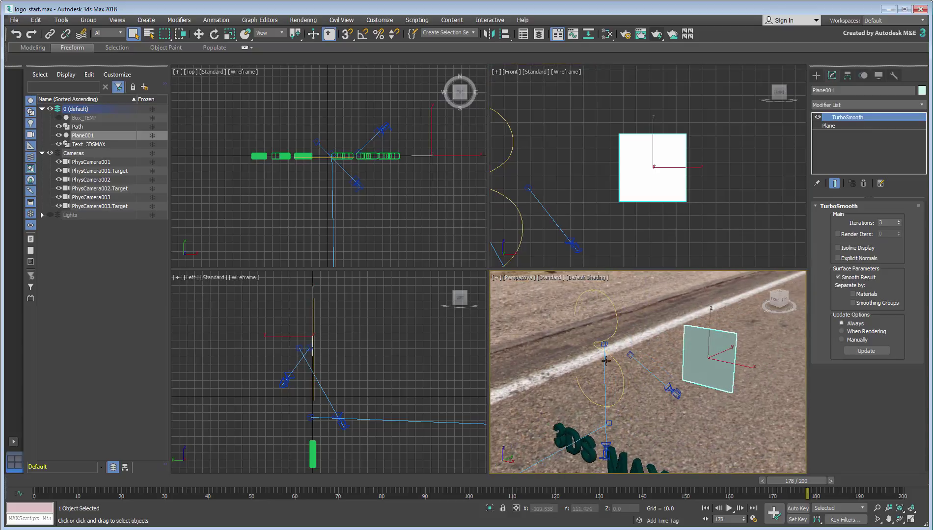
scroll(636, 363, up, 3)
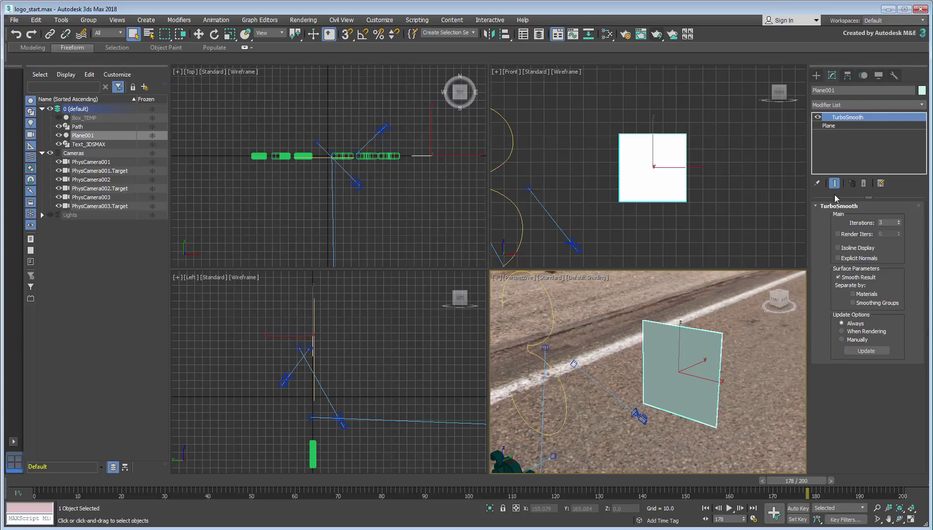
Stack a Displace modifier above TurboSmooth on Plane001, leaving Strength at 0.0.
click(875, 102)
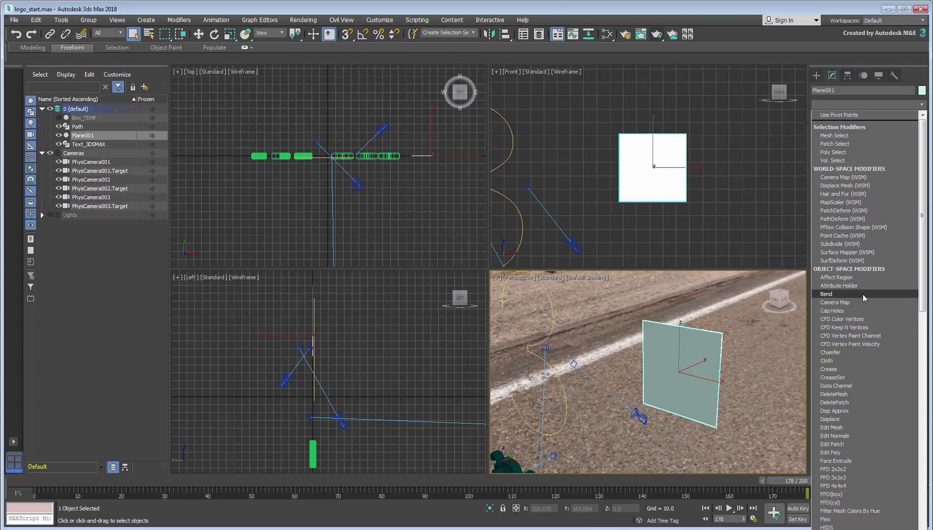
click(846, 420)
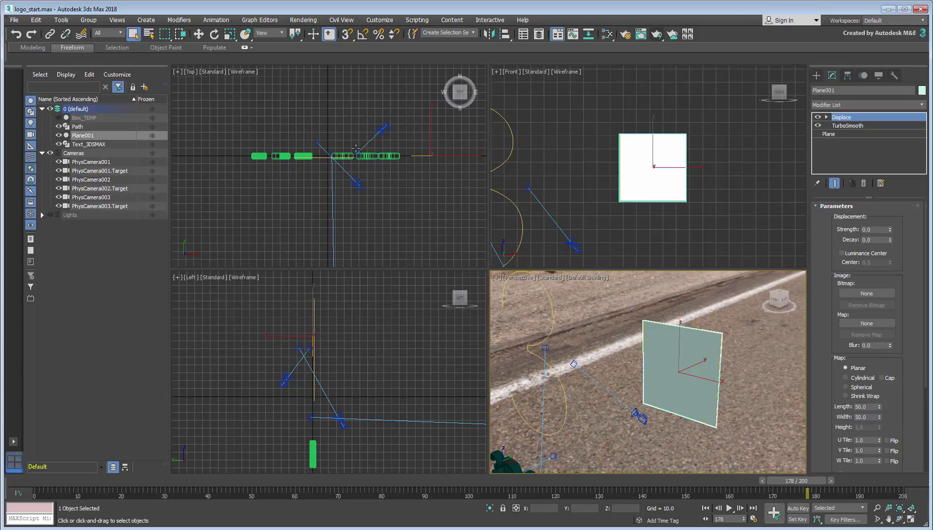
middle_drag(465, 162, 355, 189)
scroll(354, 196, up, 10)
drag(890, 230, 13, 305)
scroll(344, 181, down, 5)
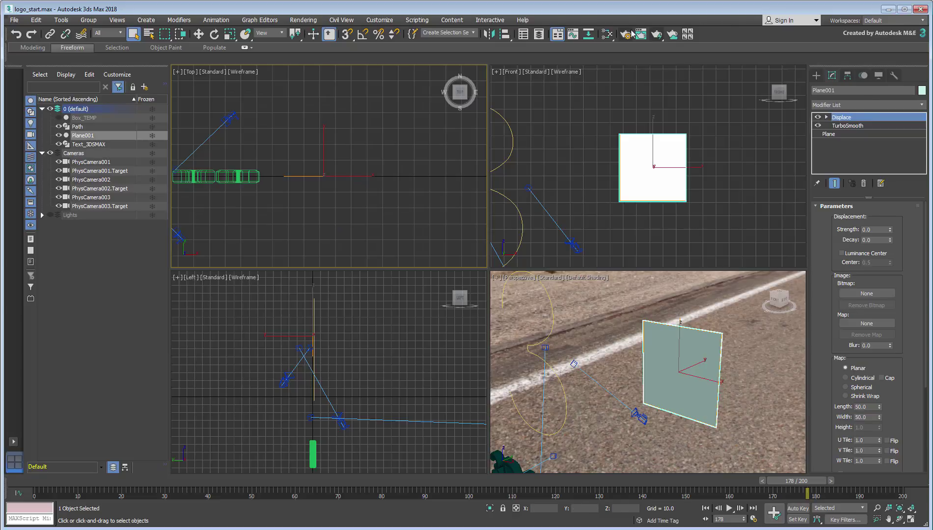
In the Slate Material Editor, add a new Gradient Ramp map node (Map #1).
click(607, 34)
click(228, 278)
middle_drag(228, 280, 231, 201)
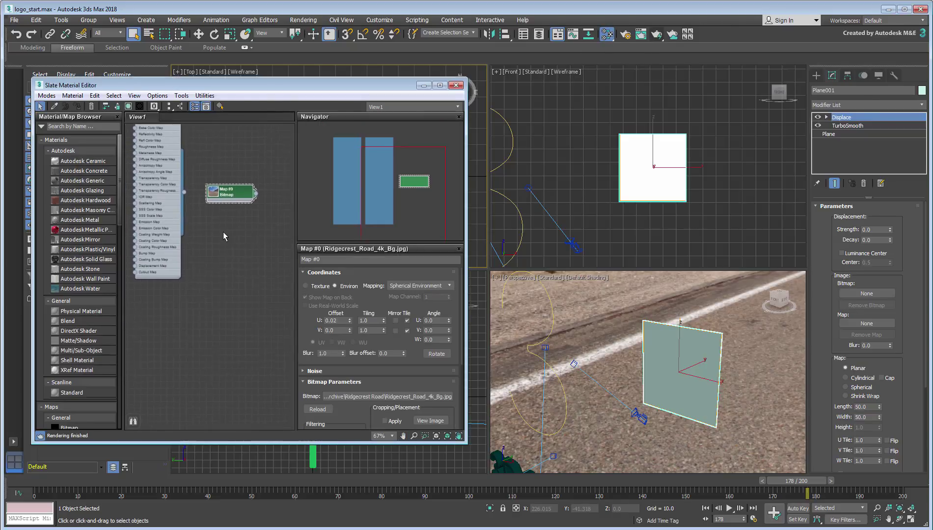
scroll(230, 202, up, 3)
right_click(238, 288)
mouse_move(267, 306)
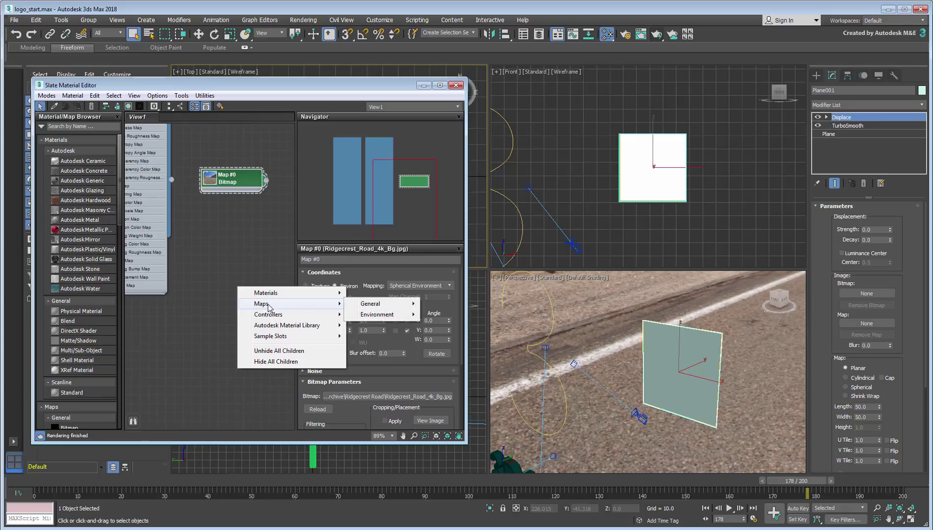
mouse_move(378, 305)
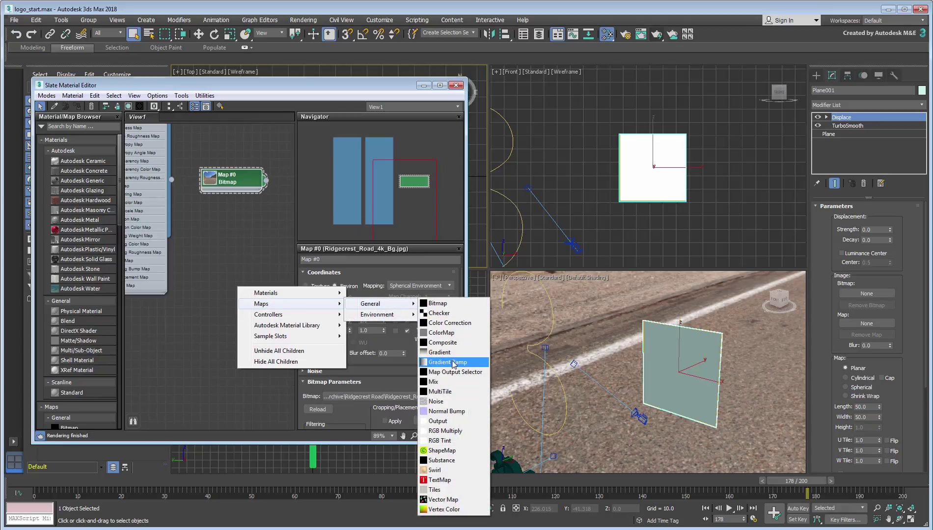
click(448, 362)
Set Map #1's Gradient Type to Radial and enlarge its node preview.
scroll(241, 281, up, 1)
scroll(241, 281, up, 1)
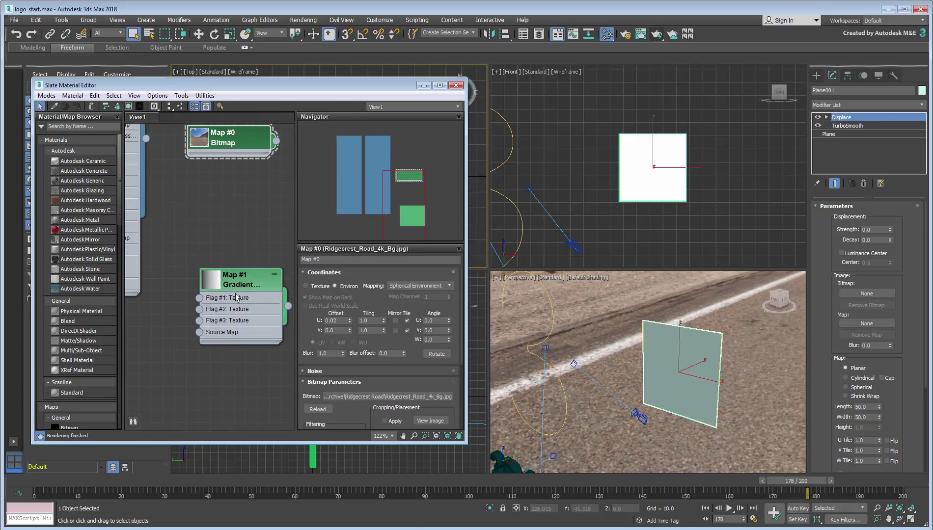
drag(265, 296, 244, 295)
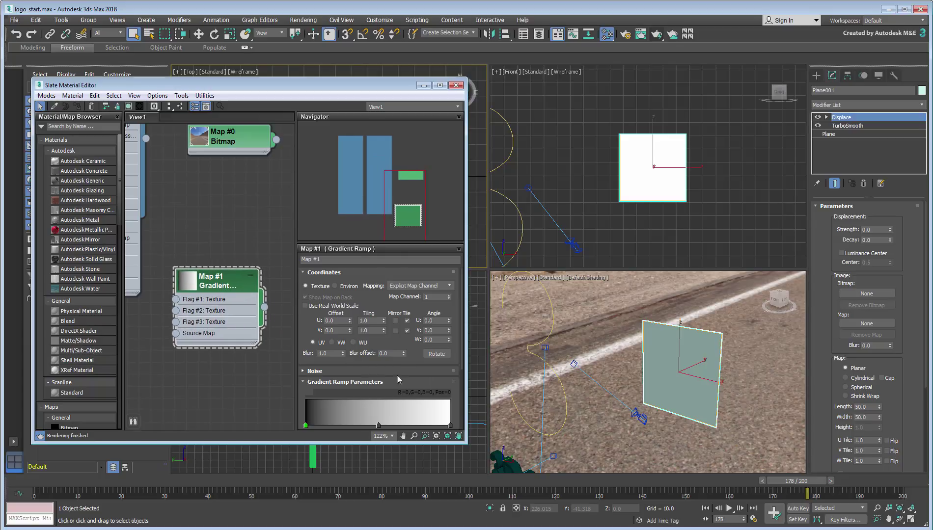
scroll(410, 387, down, 5)
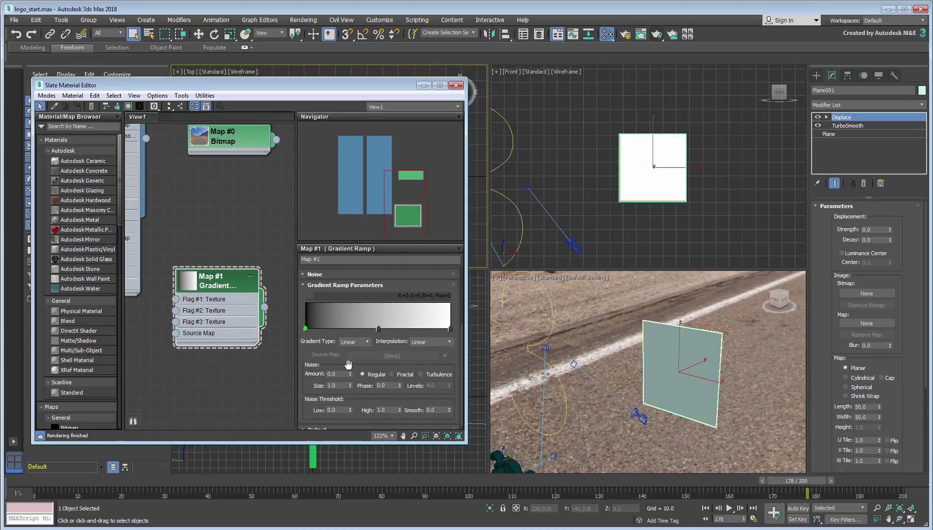
click(368, 342)
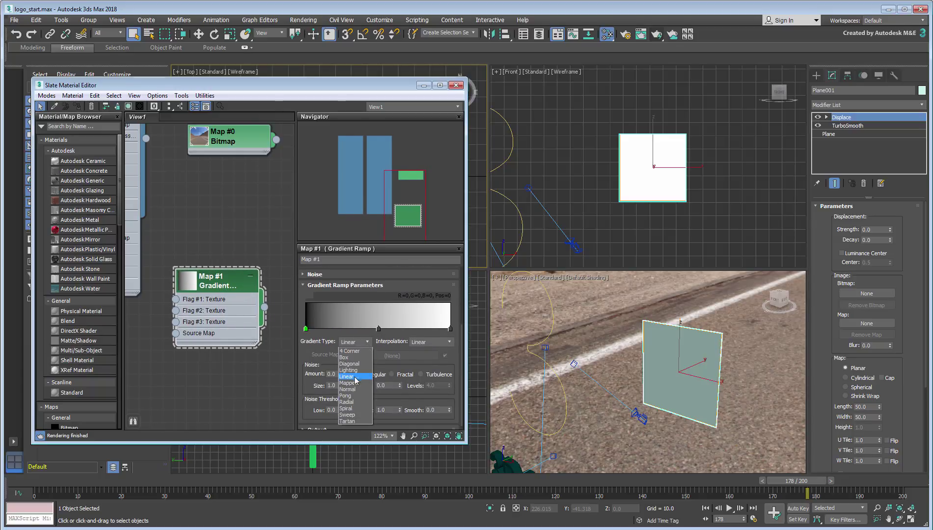
click(349, 402)
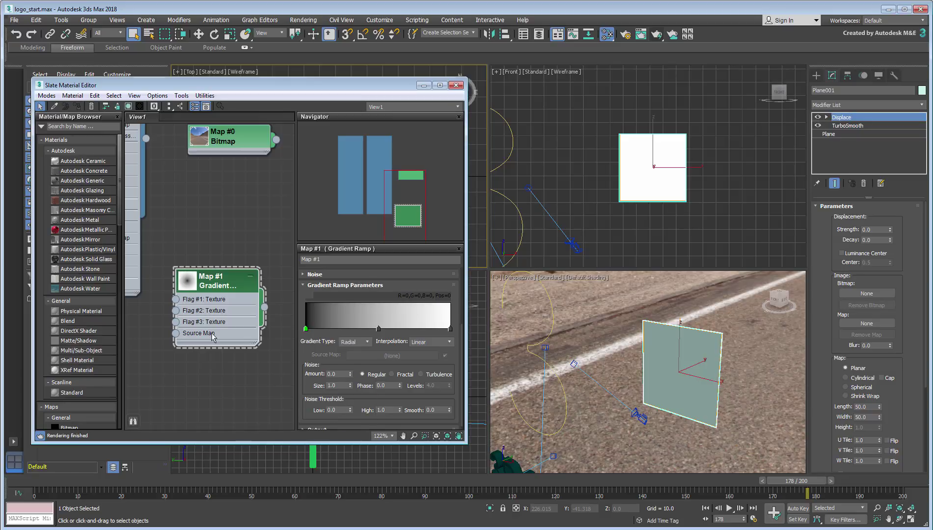
double_click(187, 283)
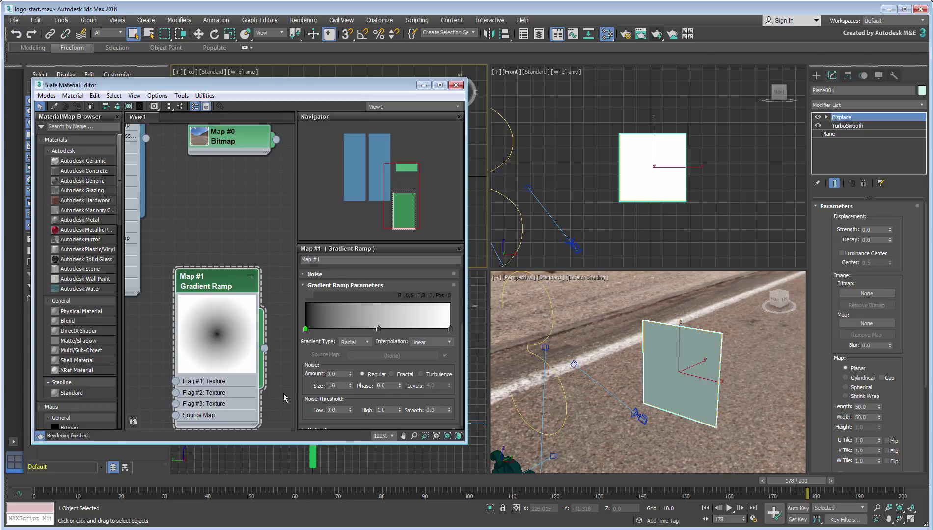
Give Map #1 Fractal noise at Amount 0.33 and wire it to the Displace modifier's Map.
click(393, 375)
drag(349, 375, 348, 338)
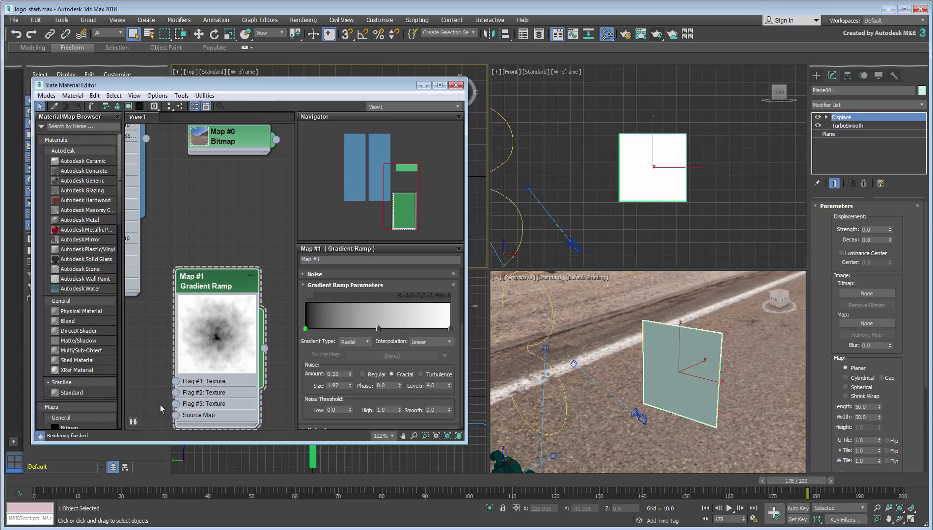
drag(265, 349, 871, 326)
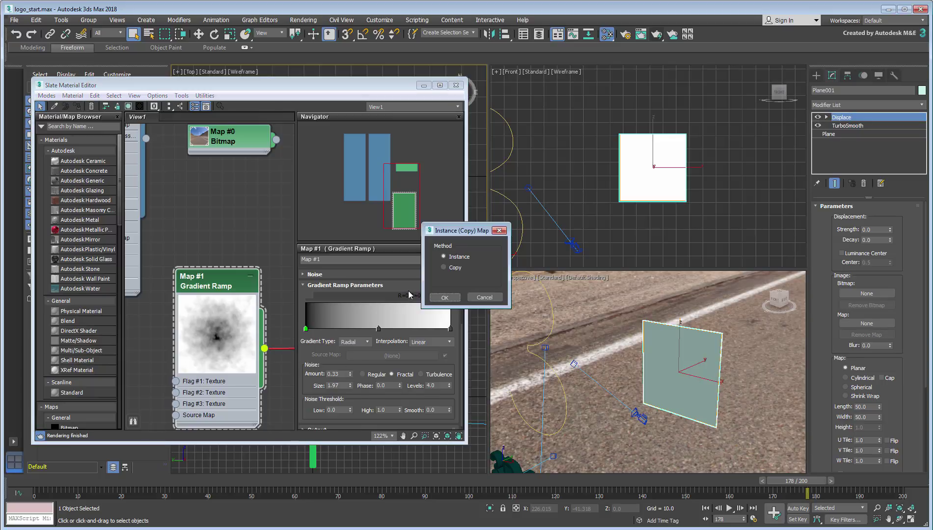
Link Map #1 to Displace as an instance and set Displace Strength to -50.
click(445, 297)
drag(392, 96, 383, 208)
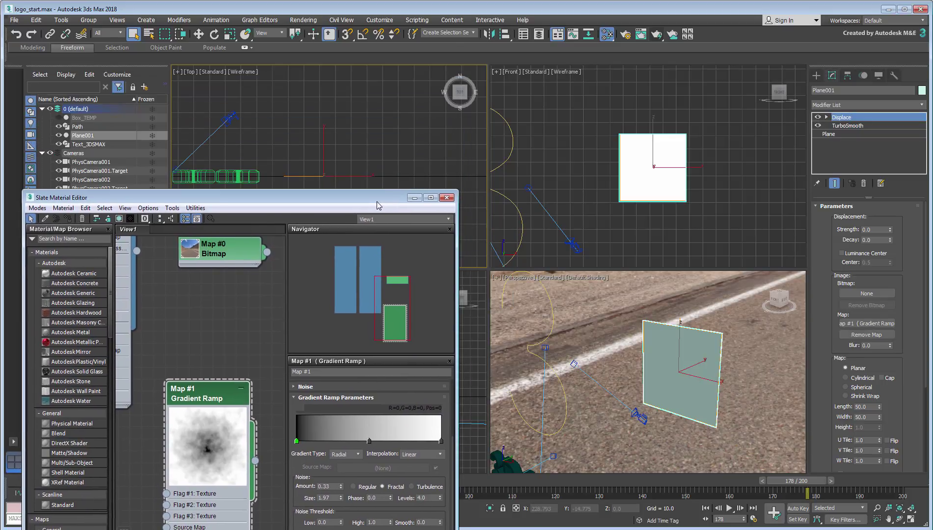
middle_drag(383, 131, 391, 107)
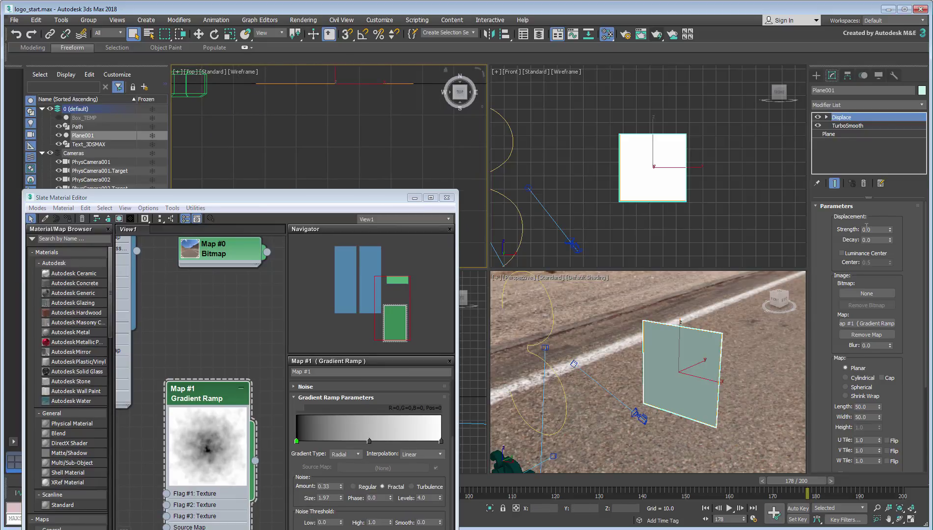
drag(891, 234, 881, 454)
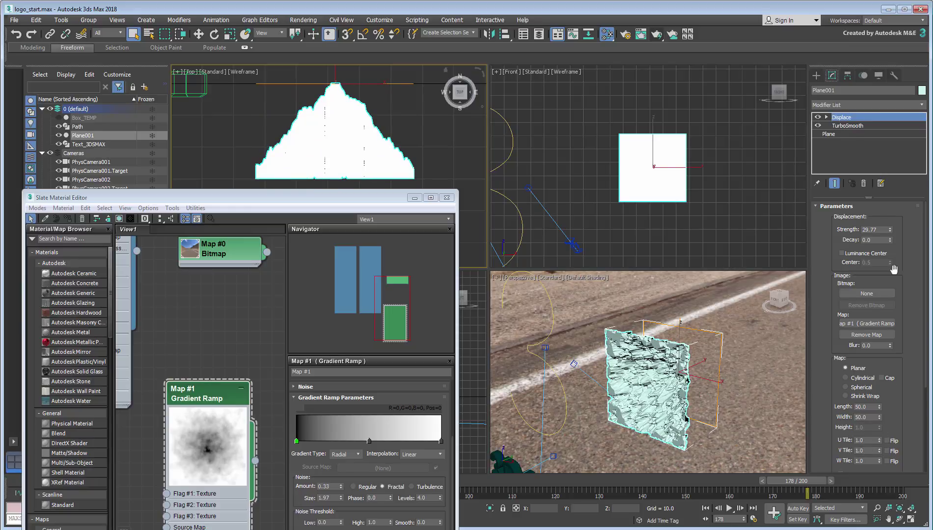
drag(881, 229, 848, 226)
text(-50)
key(Return)
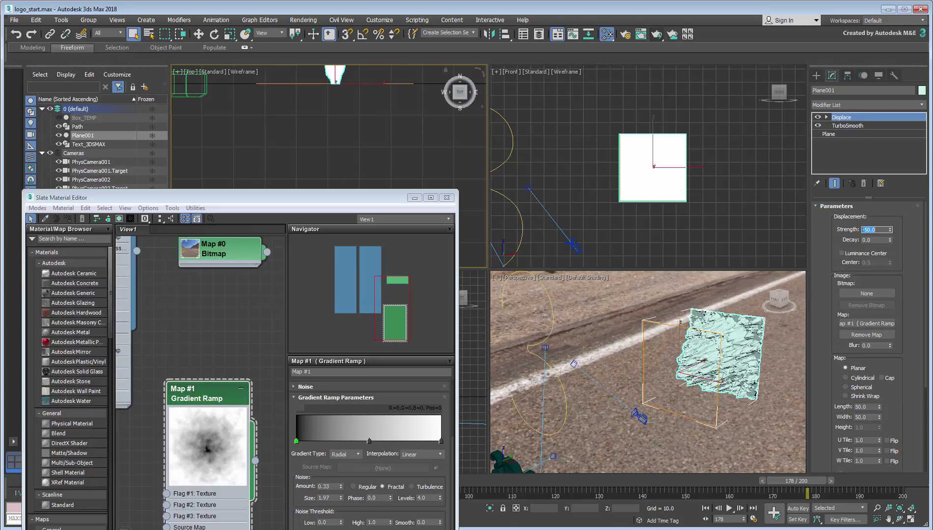
Enable Luminance Center on the Displace modifier with Center 1.0.
click(853, 254)
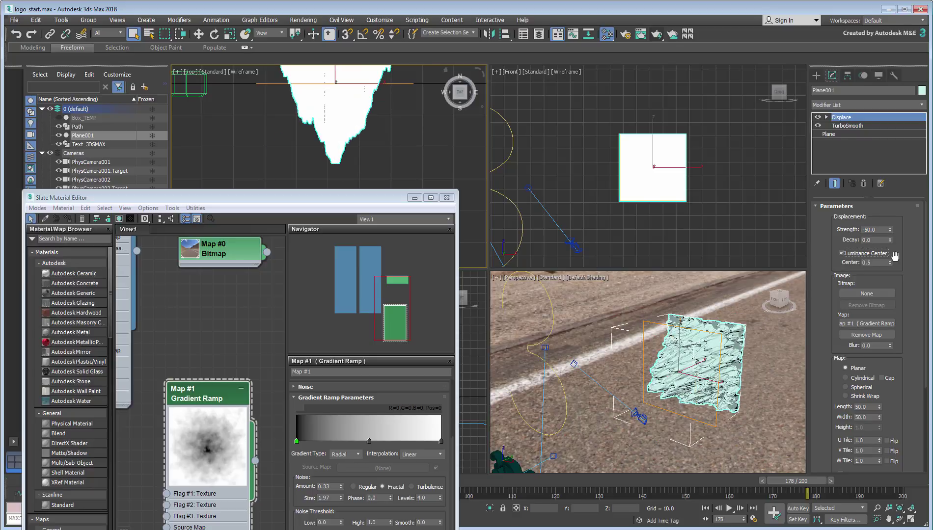
drag(891, 263, 890, 243)
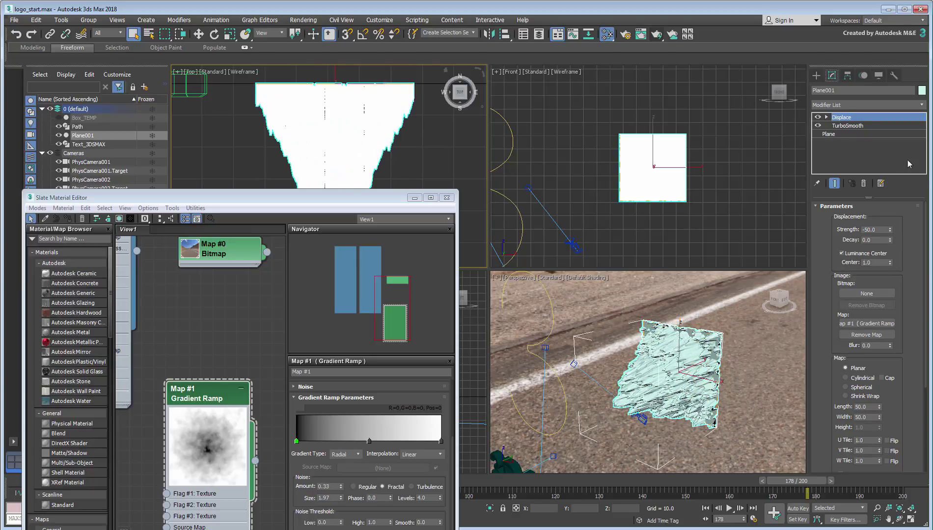
mouse_move(686, 408)
alt+middle_down()
mouse_move(669, 399)
mouse_move(676, 404)
alt+middle_up()
scroll(694, 396, up, 3)
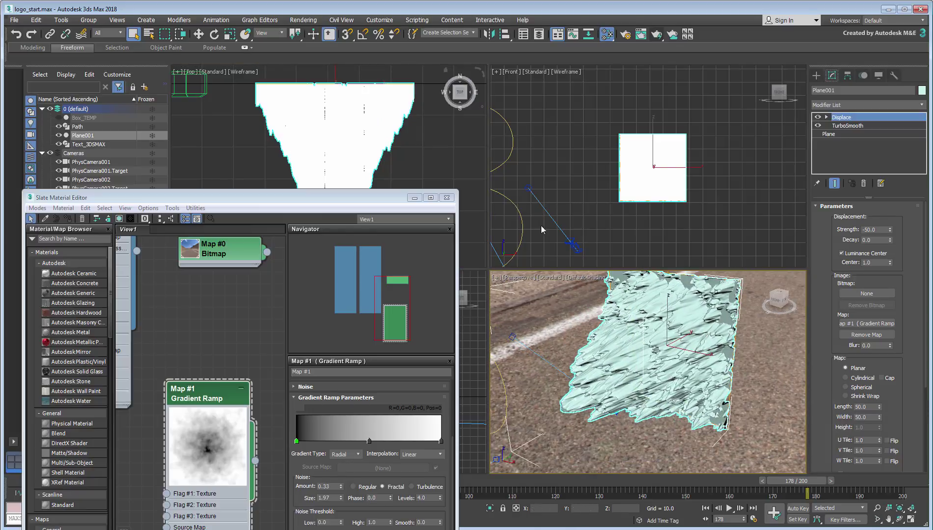
Close the material editor and maximize the Top viewport around the spiky plane.
click(446, 197)
middle_drag(367, 148, 364, 157)
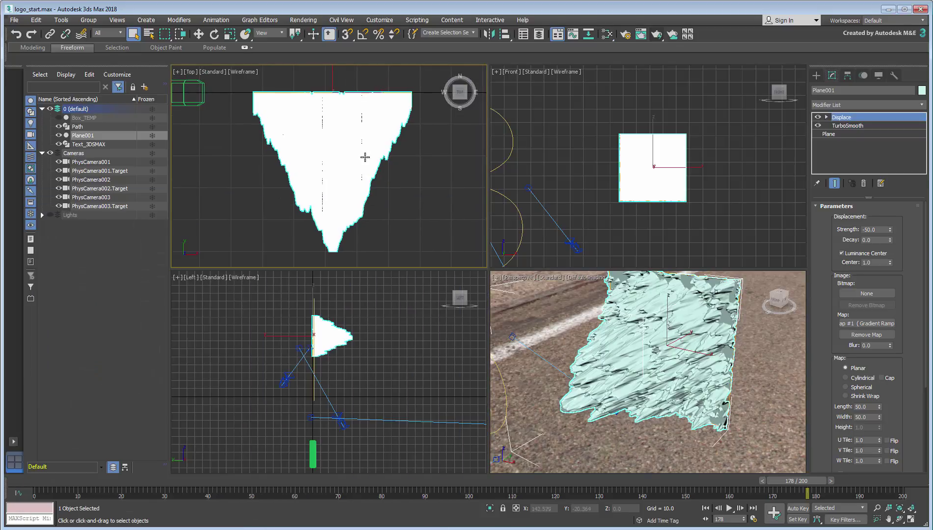
key(alt+w)
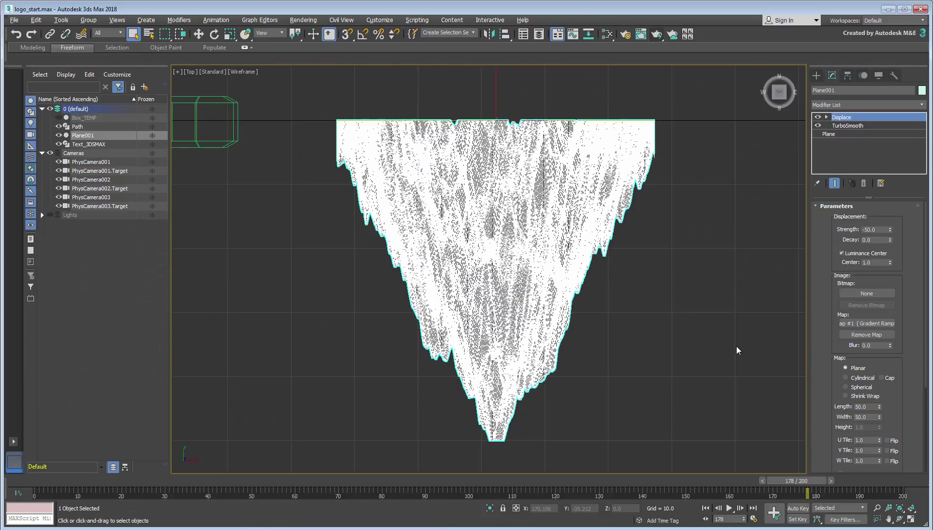
middle_drag(681, 294, 675, 286)
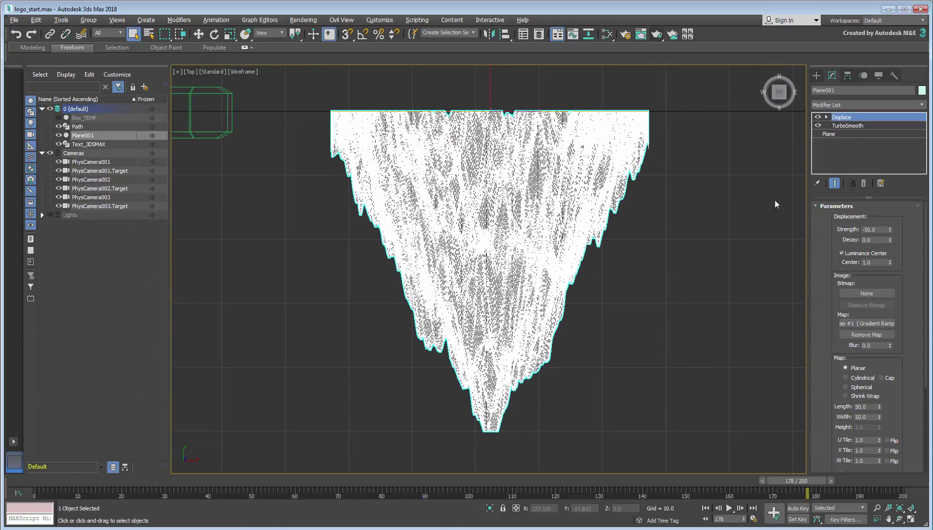
click(887, 107)
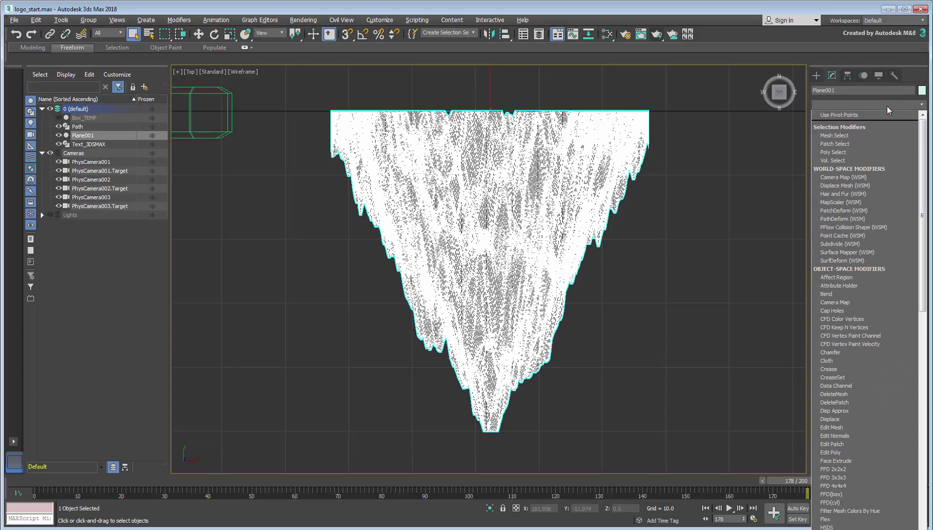
Add an FFD (box) modifier to the plane with a 2x2x7 lattice.
click(842, 495)
click(867, 235)
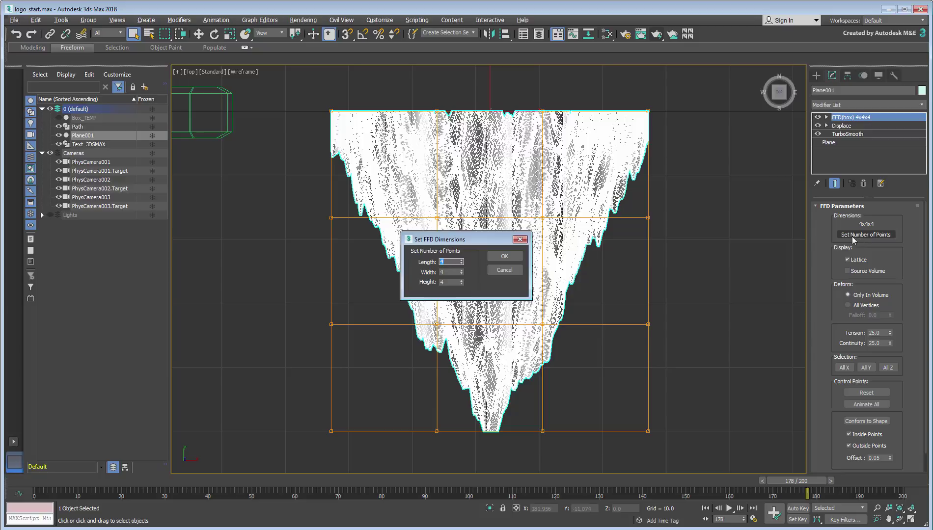
text(2)
key(Tab)
text(2)
key(Tab)
click(501, 256)
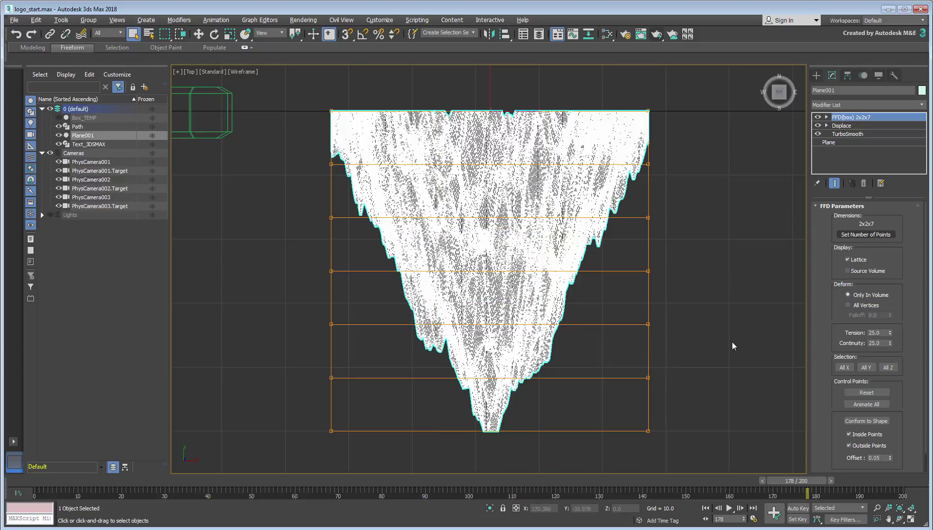
Enter Control Points and scale the top lattice row inward into a dome.
click(827, 116)
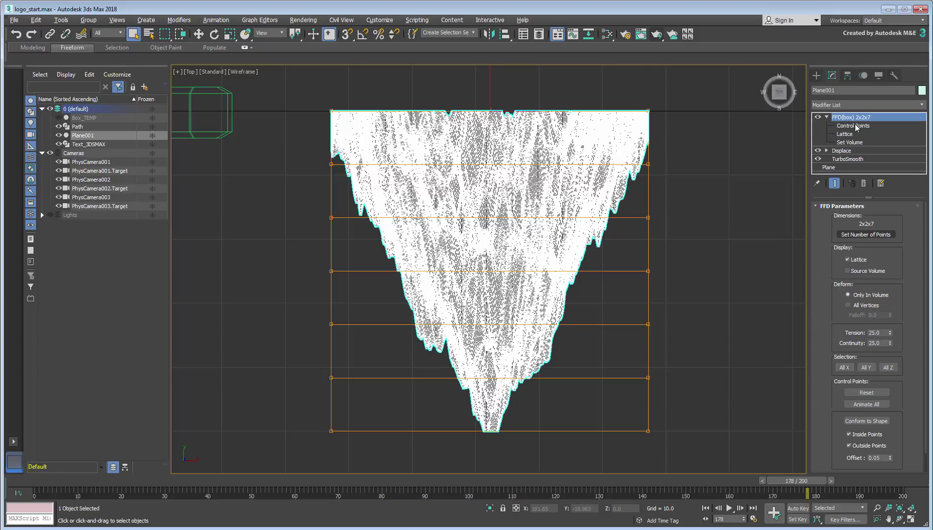
click(856, 125)
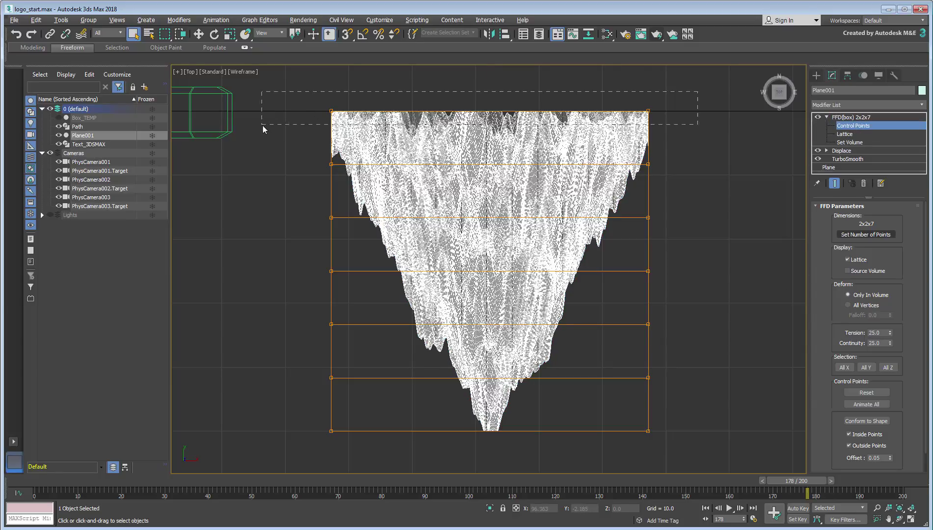
drag(262, 127, 263, 127)
right_click(365, 129)
click(393, 146)
drag(494, 104, 335, 308)
Scale rows two to five: pull the second in, widen the third, pinch the fourth, flare the fifth.
drag(206, 182, 206, 181)
drag(493, 163, 481, 231)
drag(684, 201, 311, 247)
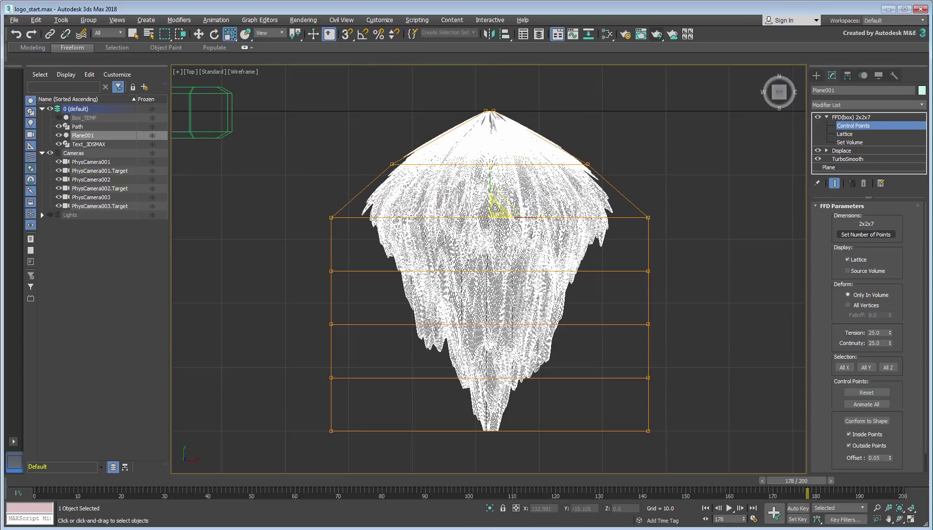
drag(491, 214, 565, 280)
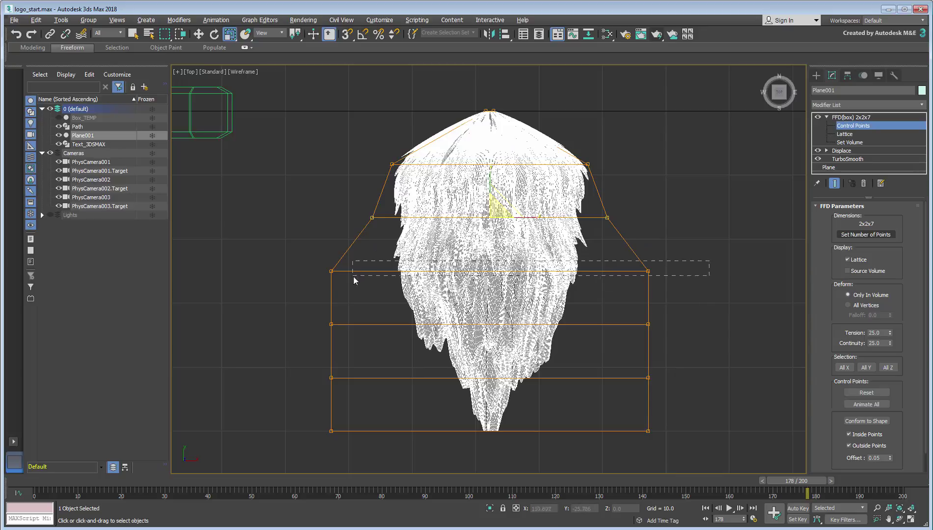
drag(354, 280, 329, 286)
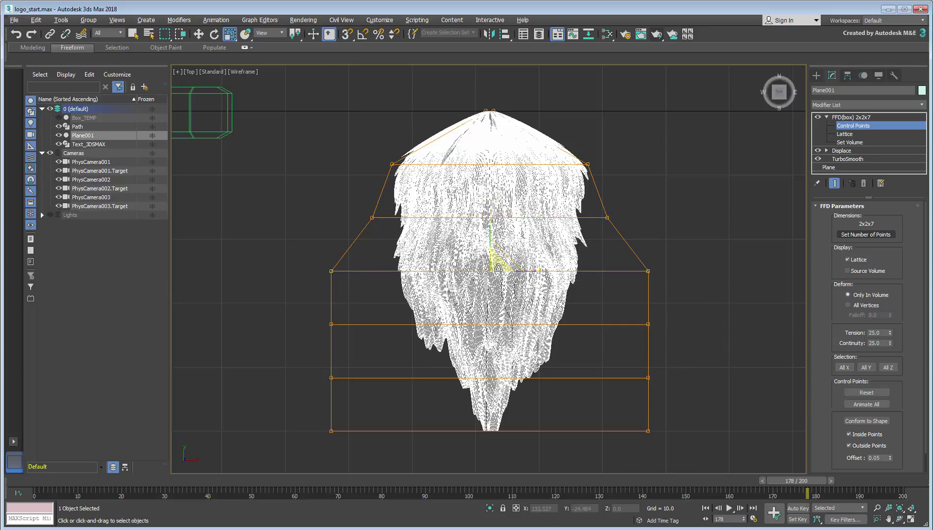
drag(498, 268, 488, 308)
drag(701, 308, 314, 335)
drag(496, 321, 512, 305)
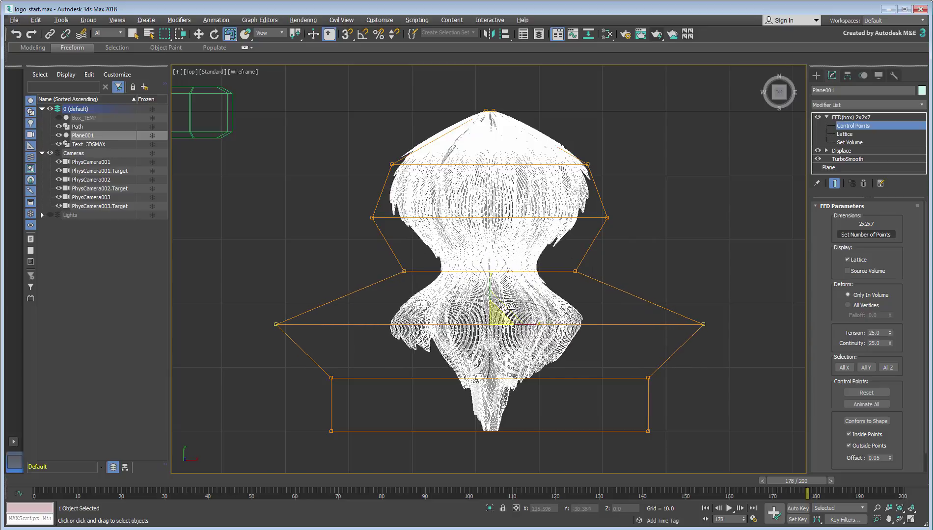
Scale the sixth row outward, narrow the bottom tip, then fine-tune the lower and upper rows.
drag(301, 402, 656, 364)
drag(494, 373, 383, 464)
drag(301, 450, 685, 422)
drag(484, 432, 373, 442)
drag(771, 315, 771, 315)
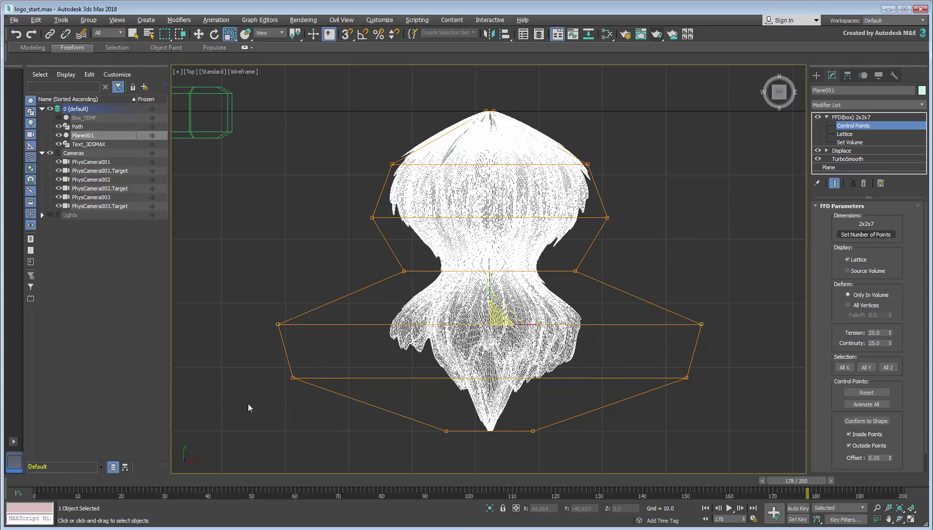
drag(250, 407, 779, 370)
drag(490, 374, 490, 377)
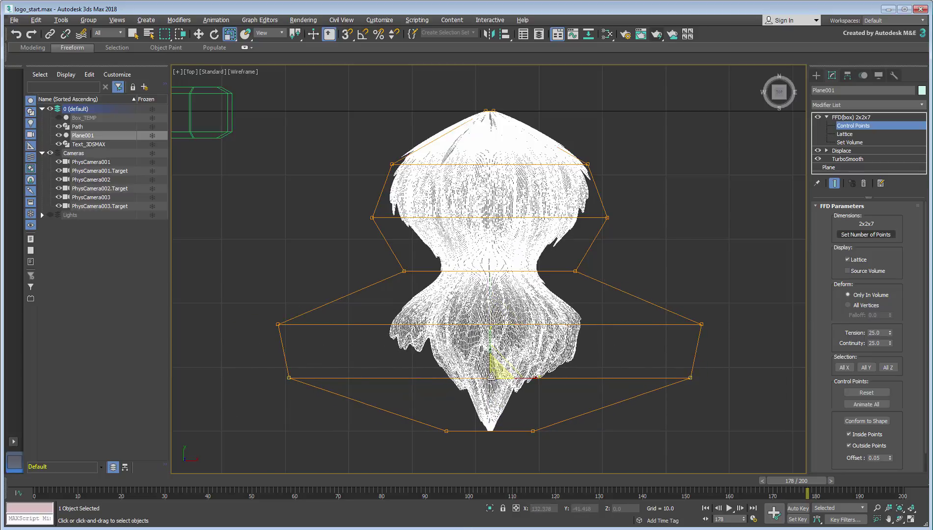
drag(307, 231, 639, 162)
drag(494, 216, 496, 213)
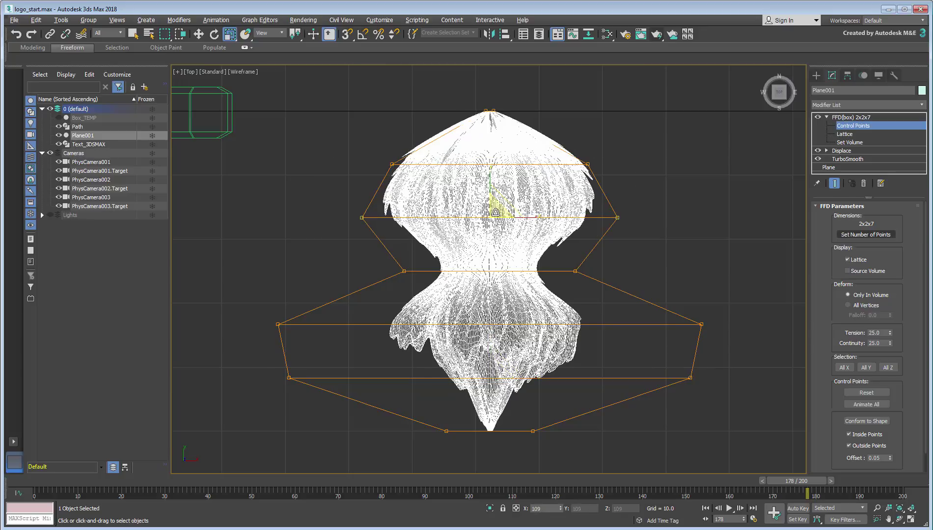
Exit control point editing and return to the four-viewport layout to inspect the bulb shape.
click(870, 125)
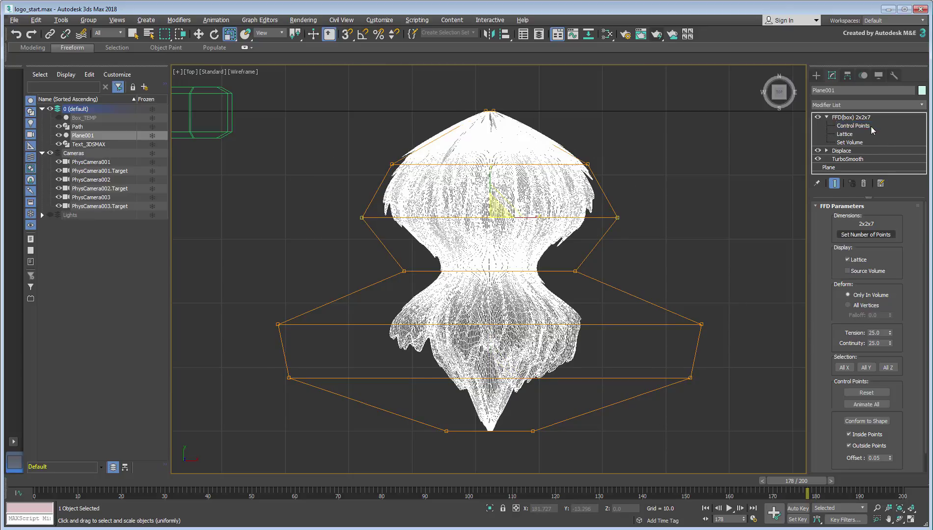
key(alt+w)
alt+middle_drag(681, 358, 668, 388)
scroll(676, 364, down, 3)
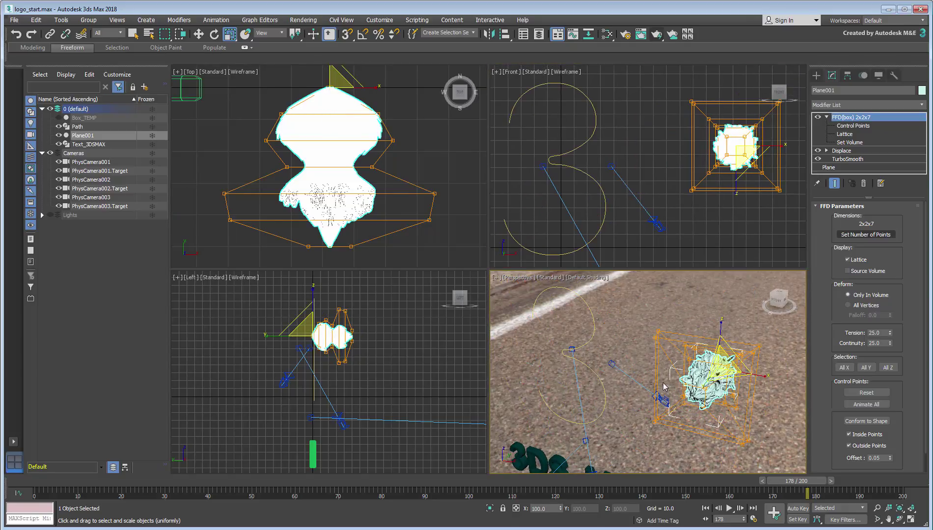
Add Path Deform to Plane001, pick the 3-shaped Path spline, adjust Percent, and reset Stretch to 1.0.
click(857, 106)
scroll(857, 295, down, 15)
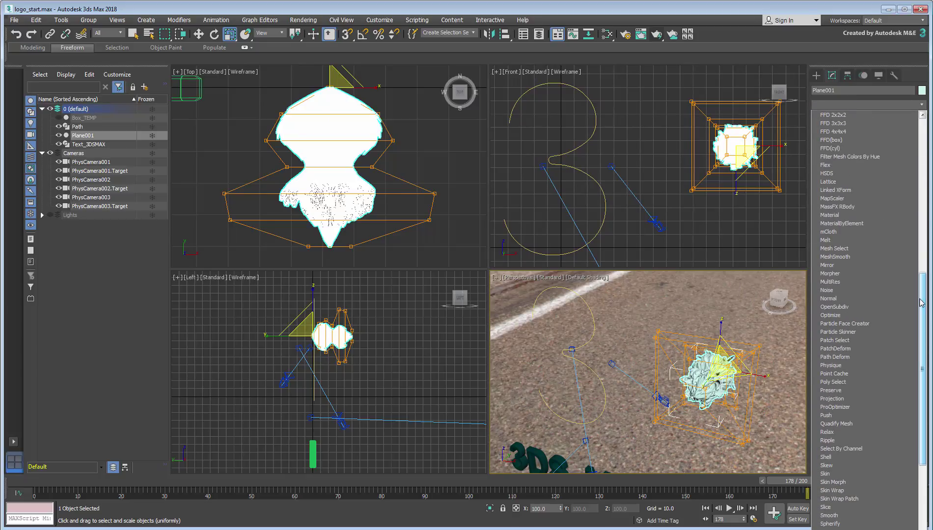
click(855, 364)
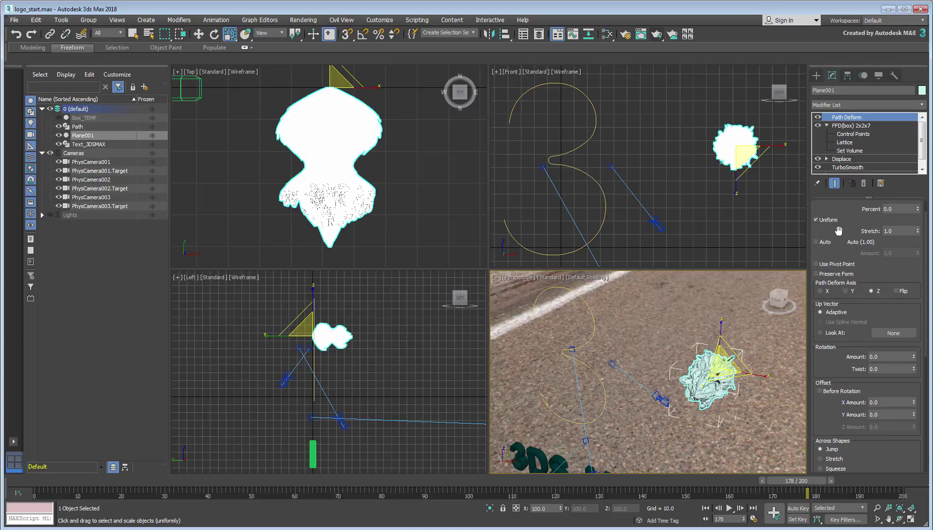
drag(842, 231, 842, 402)
click(857, 218)
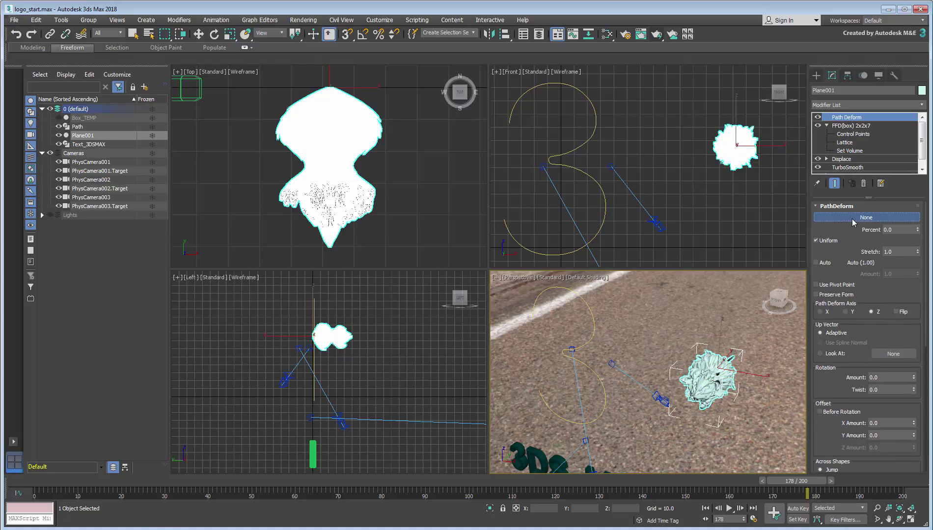
click(572, 162)
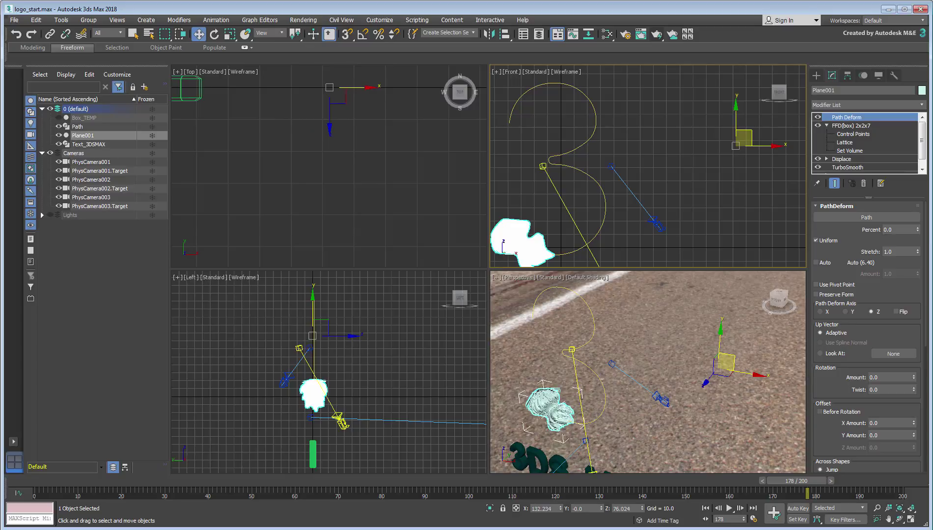
drag(917, 229, 922, 193)
right_click(917, 251)
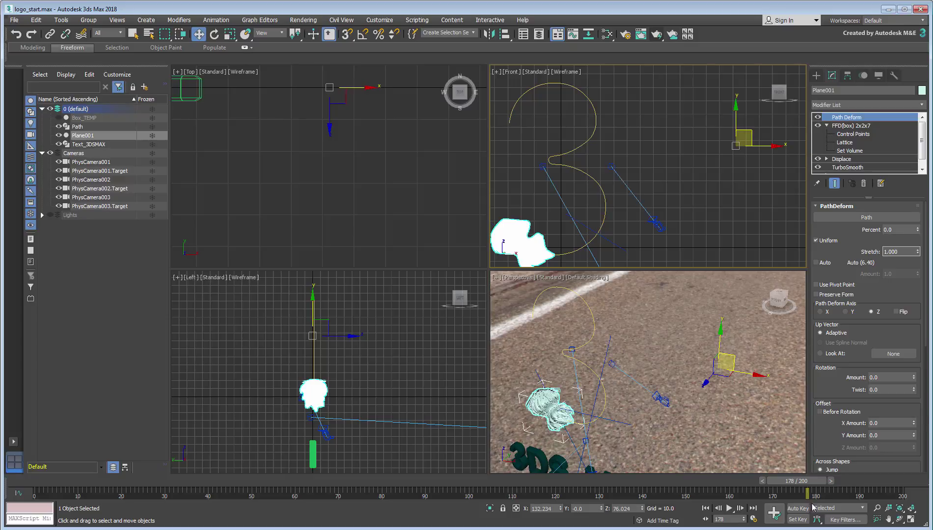
Turn on Auto Key and key Path Deform Stretch at 0 on frame 0.
click(798, 509)
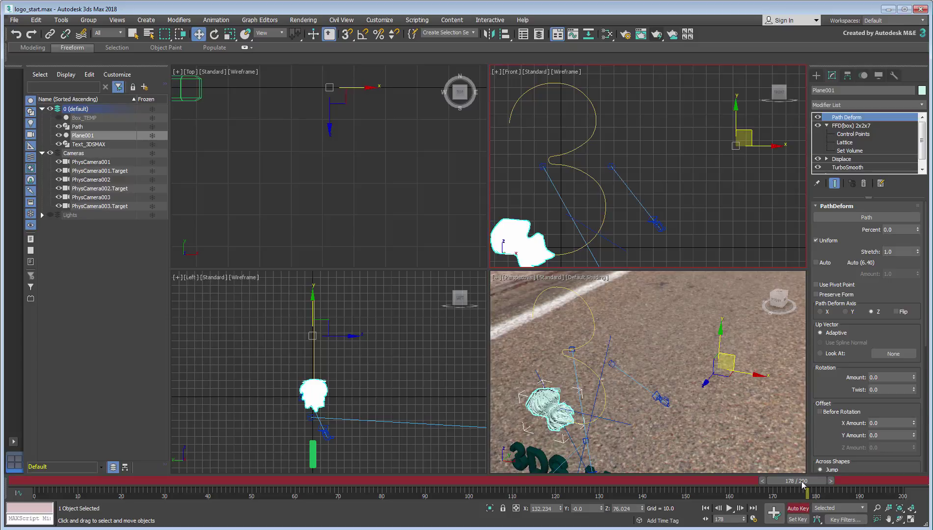
drag(806, 484, 2, 438)
key(w)
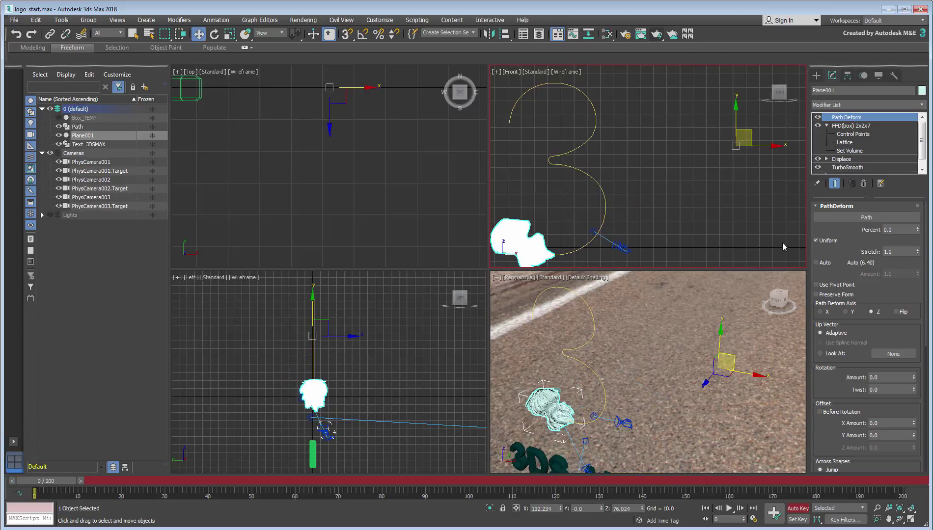
right_click(917, 252)
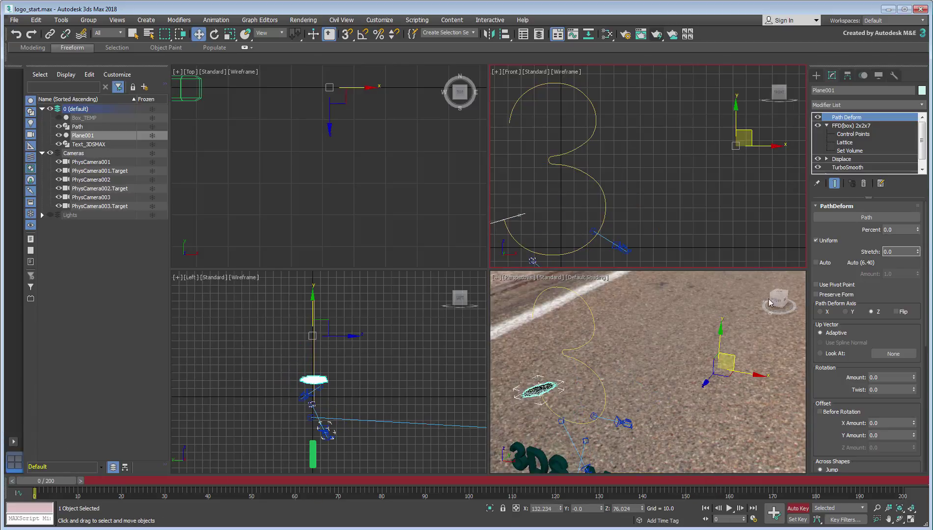
key(q)
Key Stretch at 6.4 on frame 160 and scrub back to preview the growth.
drag(49, 483, 727, 493)
key(w)
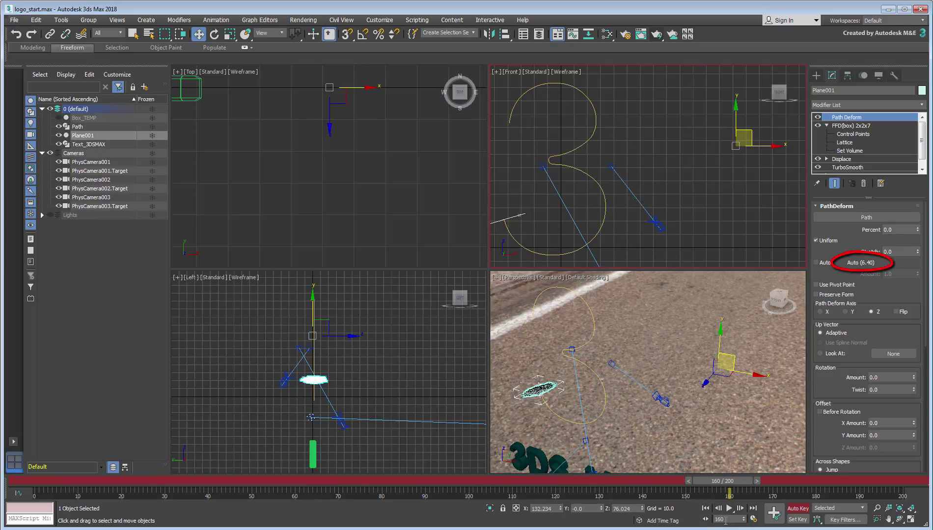
click(894, 251)
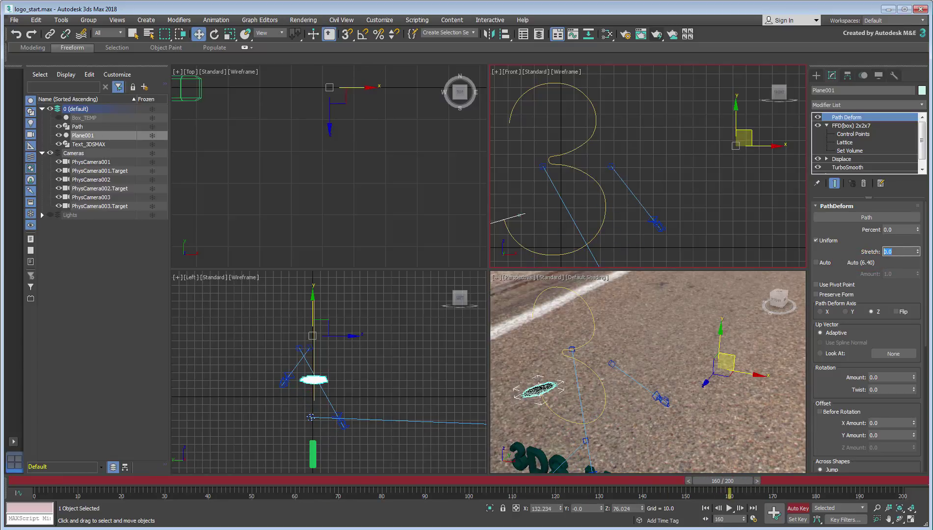
key(Return)
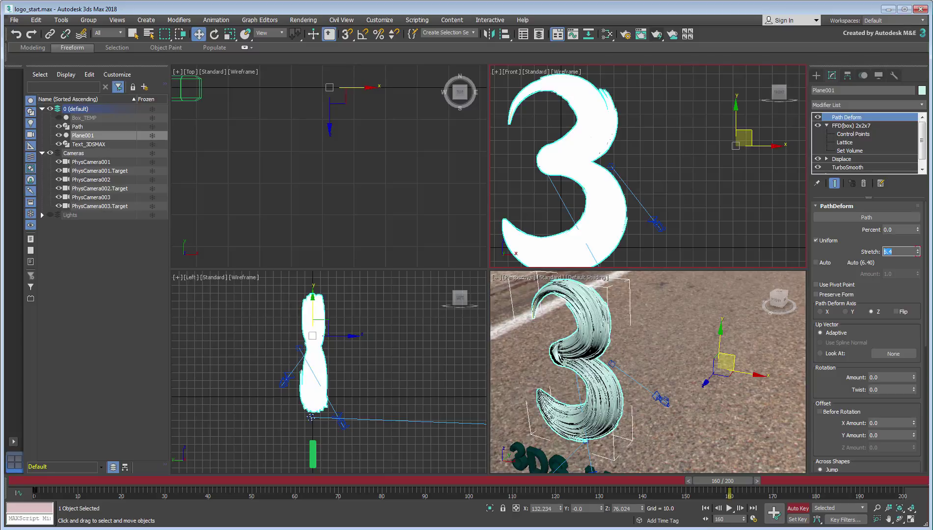
drag(728, 486, 724, 467)
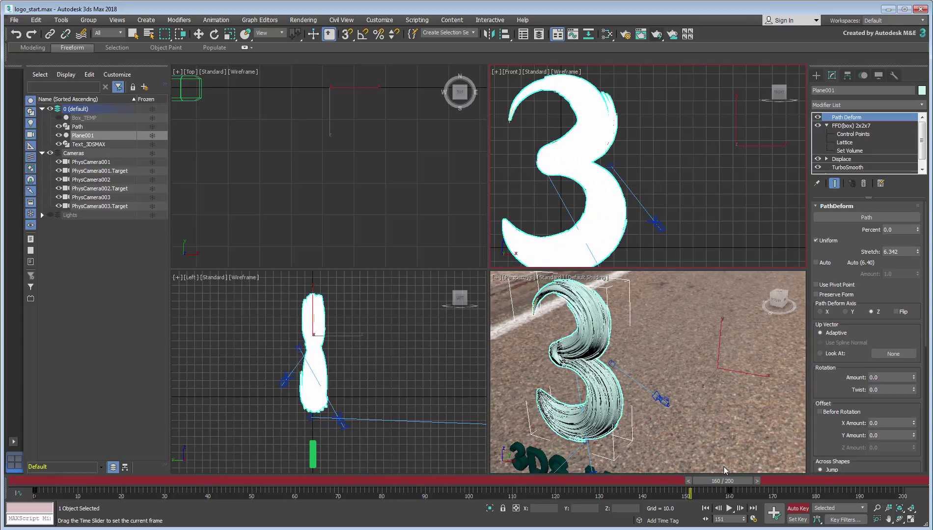
key(w)
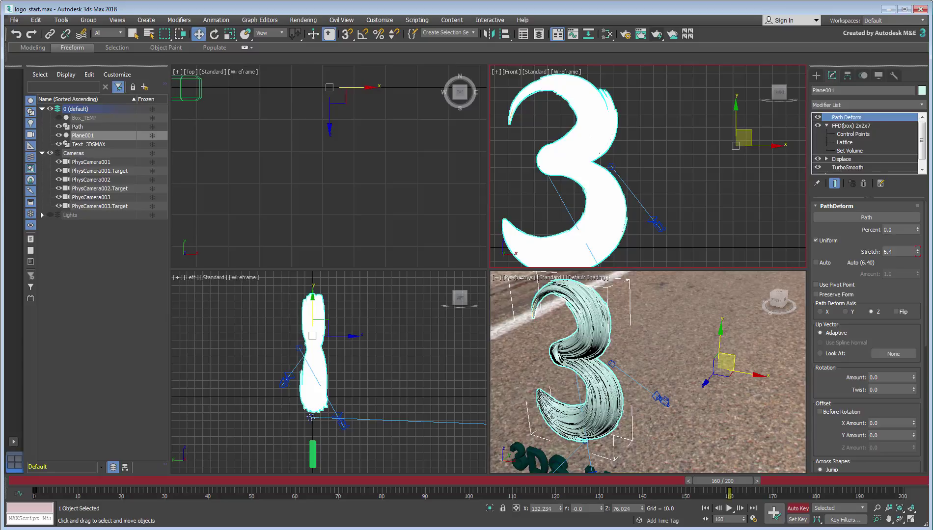
Maximize the Perspective viewport and test the Twist value, then reset it to zero.
key(alt+w)
middle_drag(531, 320, 593, 352)
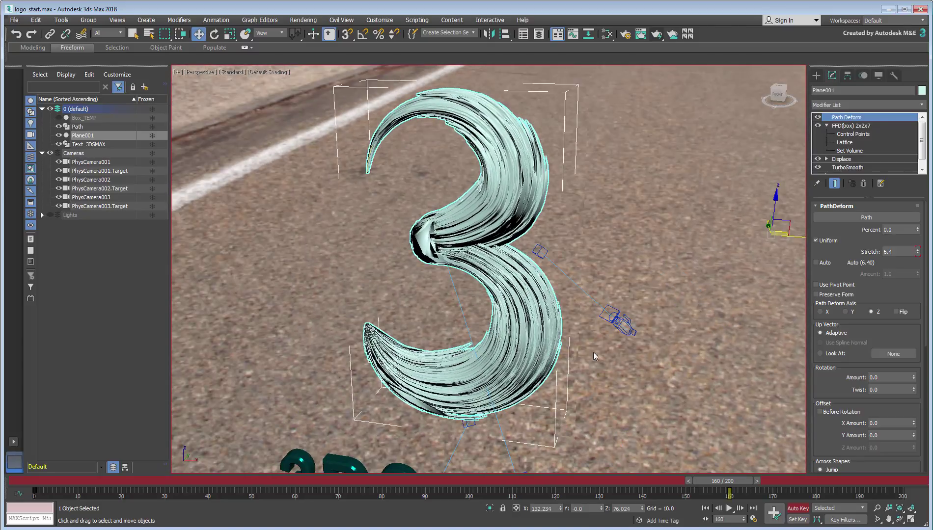
drag(902, 332, 917, 215)
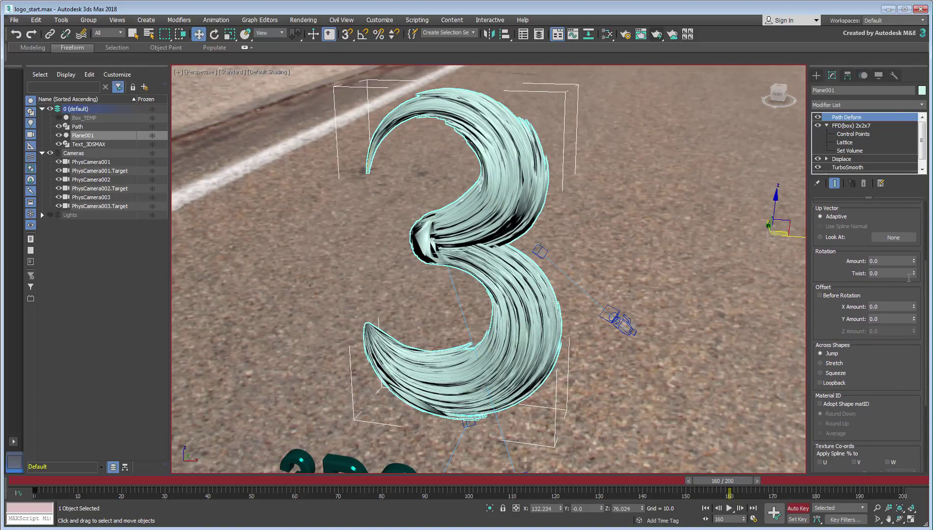
drag(914, 275, 867, 198)
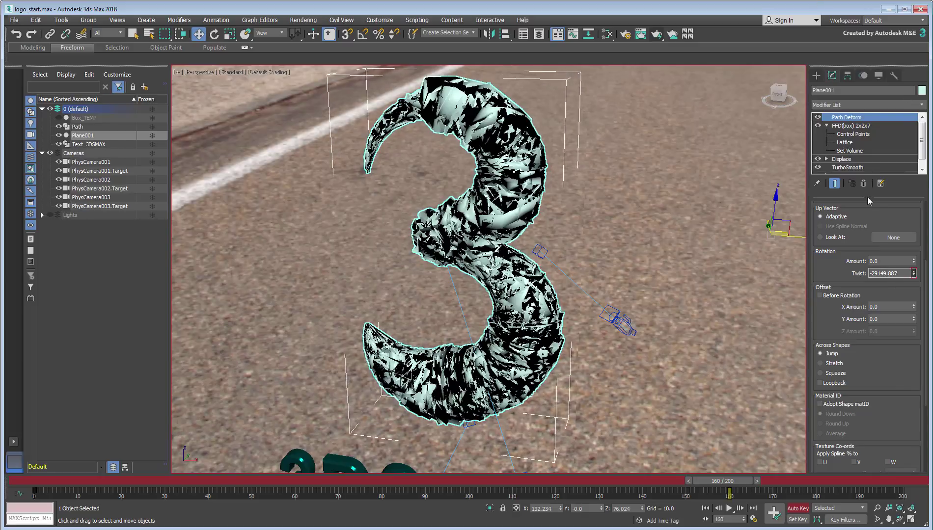
right_click(872, 224)
Key Twist at 850 on frame 160, after trying 700 and 800, and scrub to preview.
text(700)
key(Return)
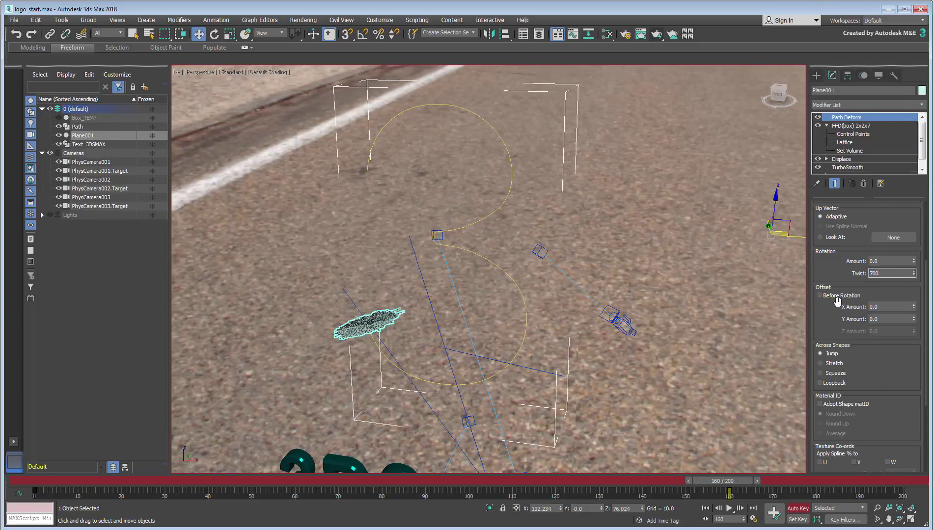
text(800)
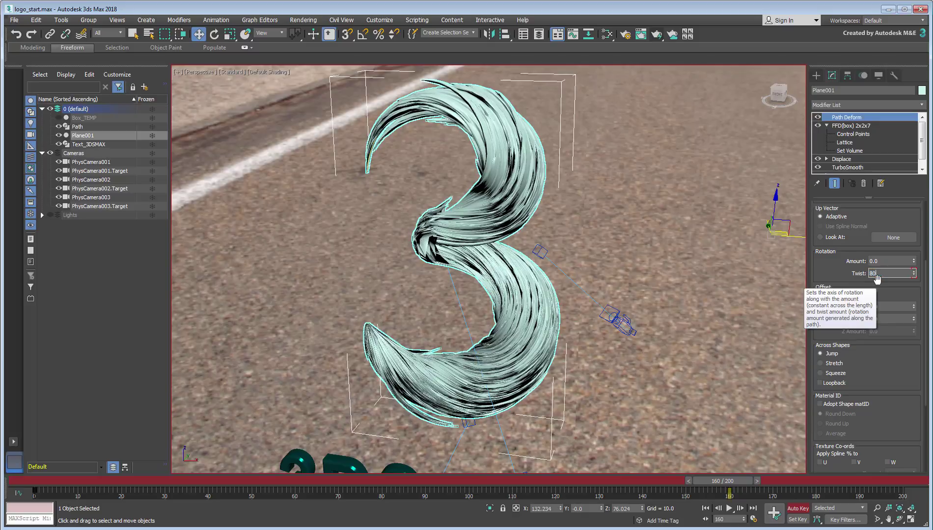
key(Return)
text(850)
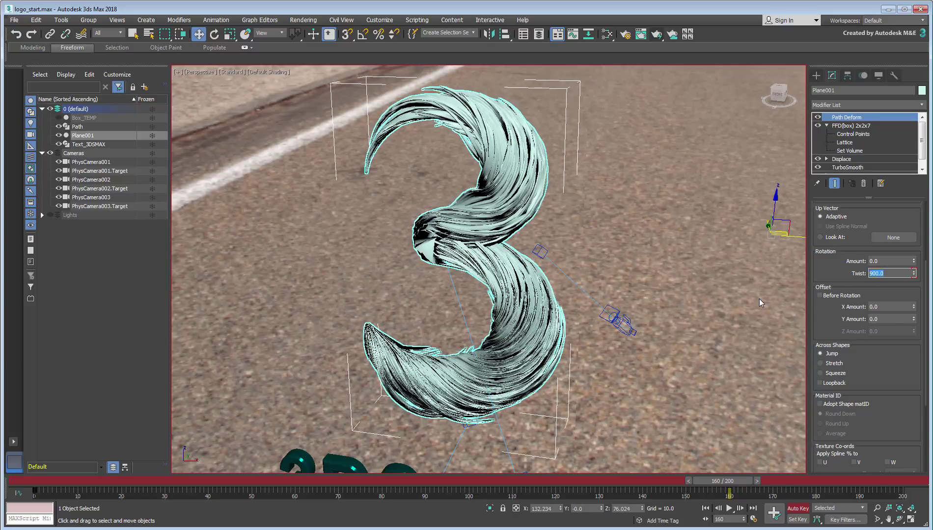
key(Return)
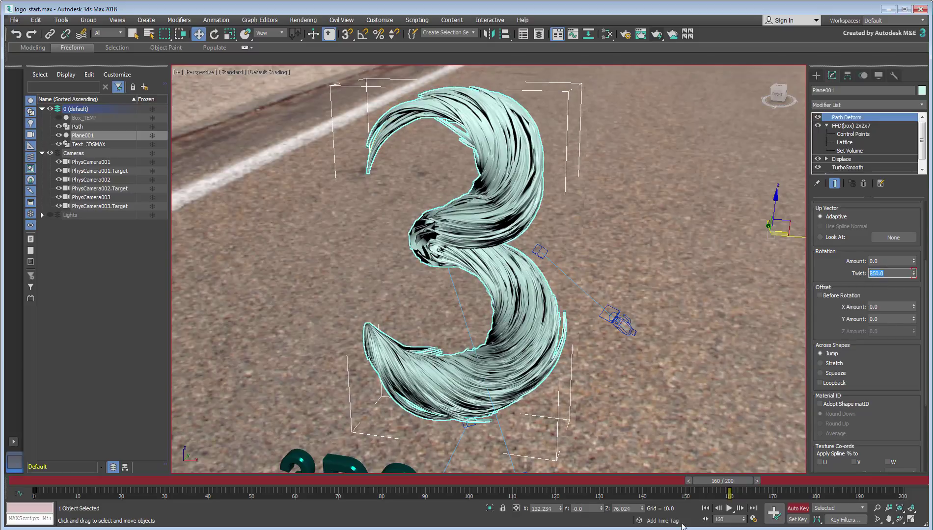
drag(717, 491, 362, 492)
drag(256, 498, 125, 496)
Turn off Auto Key and preview the plane's motion near the start of the timeline.
key(w)
click(797, 508)
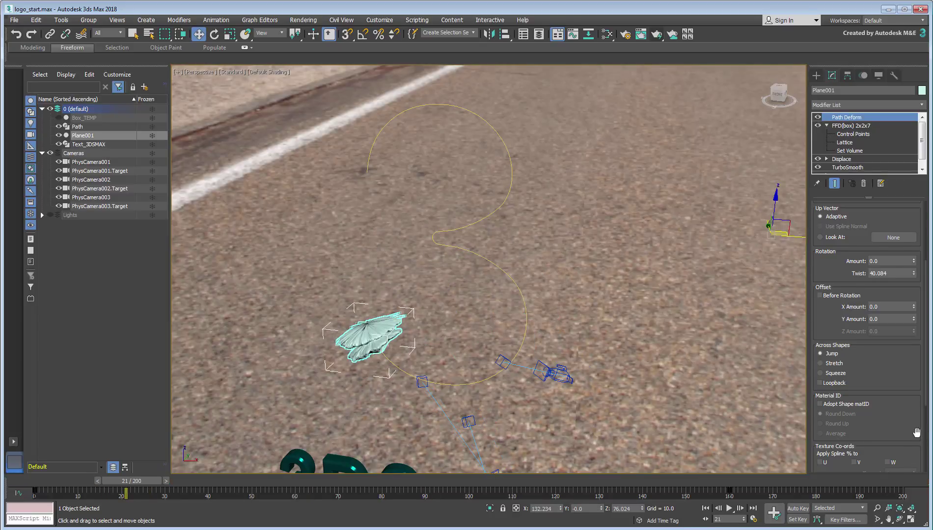
scroll(917, 435, down, 5)
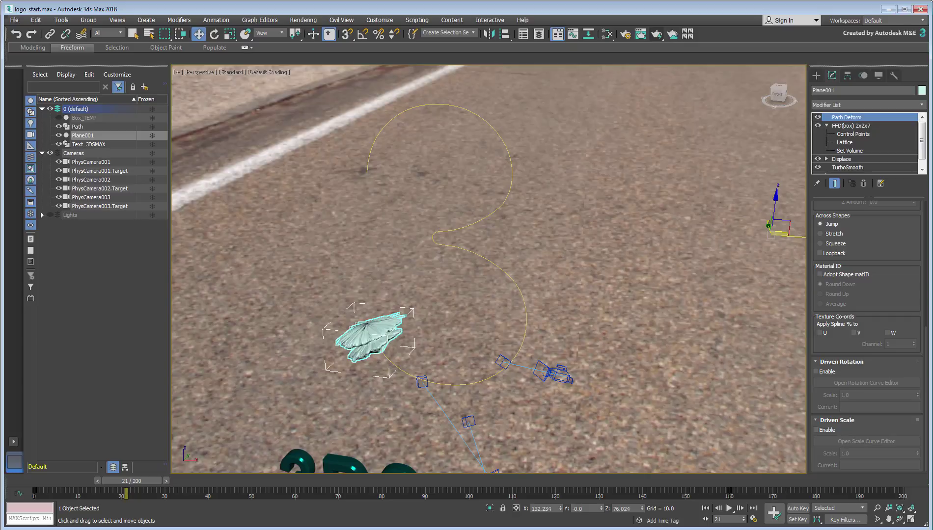
mouse_move(129, 490)
mouse_down()
mouse_move(44, 490)
mouse_move(305, 496)
mouse_move(178, 491)
mouse_up()
key(w)
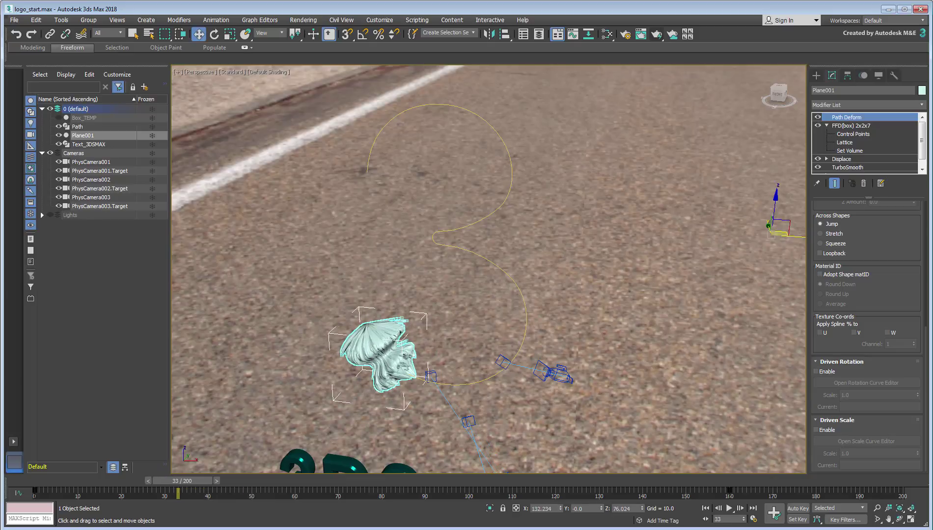
Enable Driven Scale on the Path Deform, keeping Scale at 1.0.
click(825, 430)
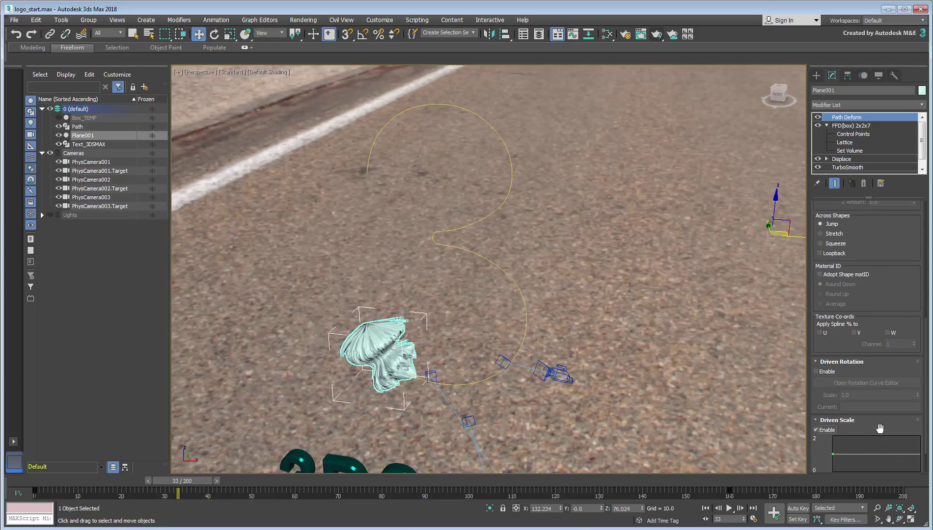
scroll(880, 433, down, 3)
mouse_move(920, 454)
mouse_down()
mouse_move(921, 510)
mouse_move(926, 443)
mouse_move(926, 455)
mouse_up()
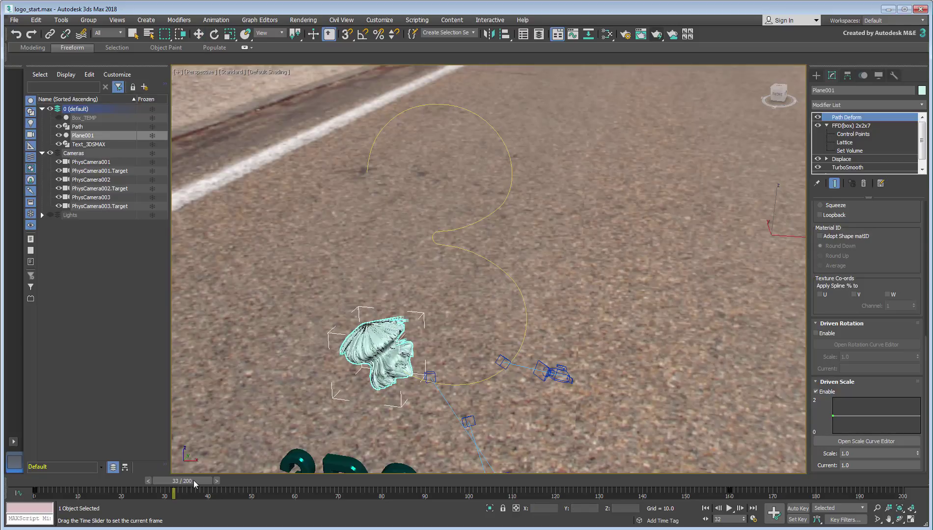
Set the time slider to frame 160 and open Plane001's Driven Scale curve editor.
click(730, 481)
drag(730, 483, 727, 483)
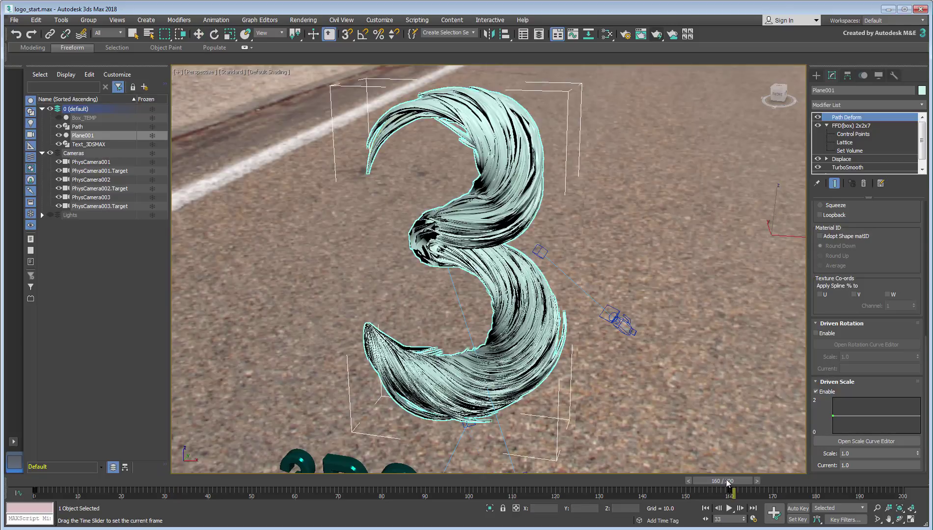
key(w)
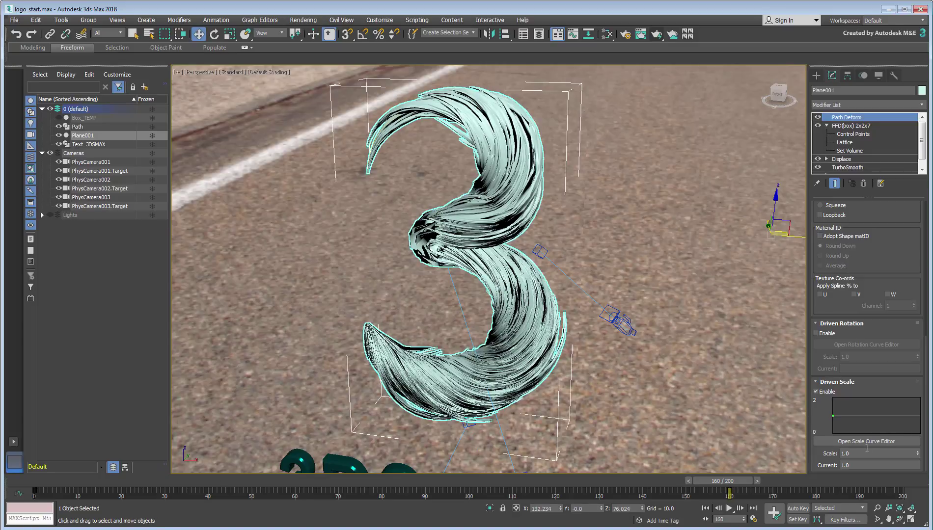
click(870, 441)
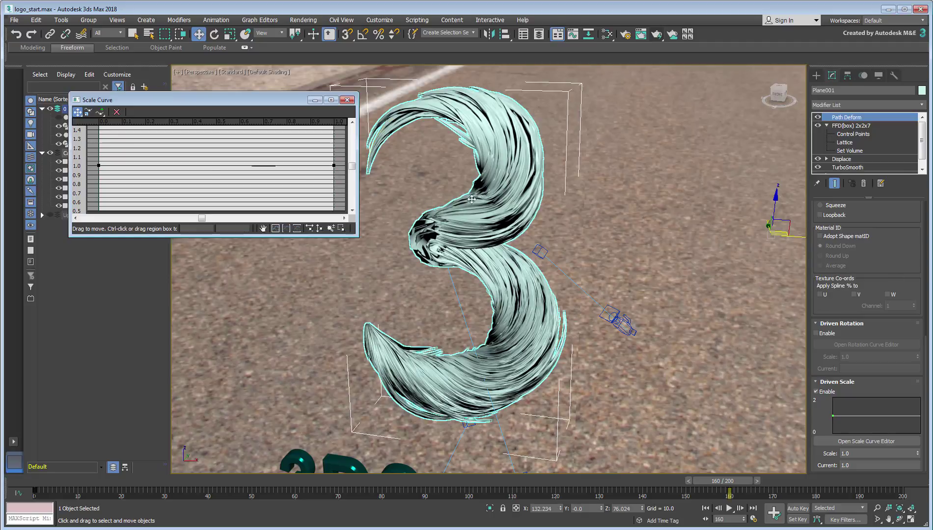
Set the scale curve's starting point value to 0 and zoom to fit the curve.
click(98, 166)
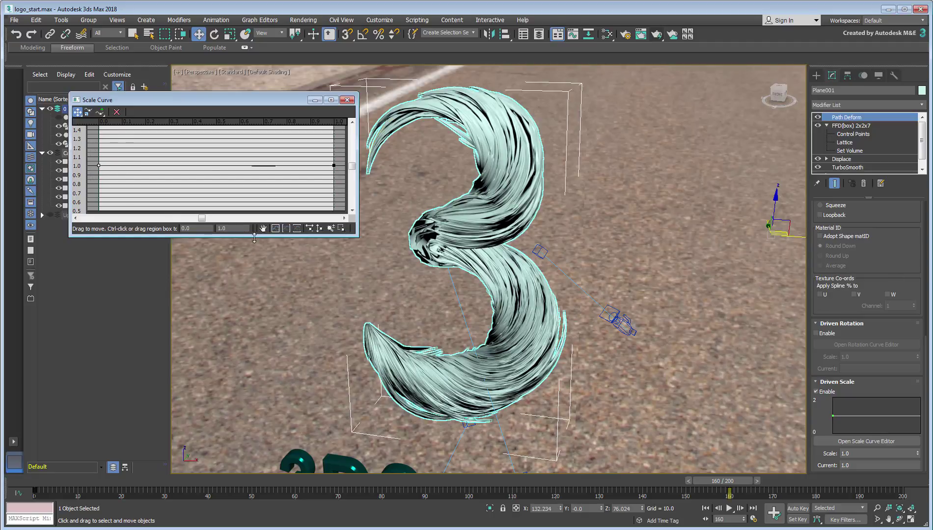
click(225, 227)
text(0)
key(Return)
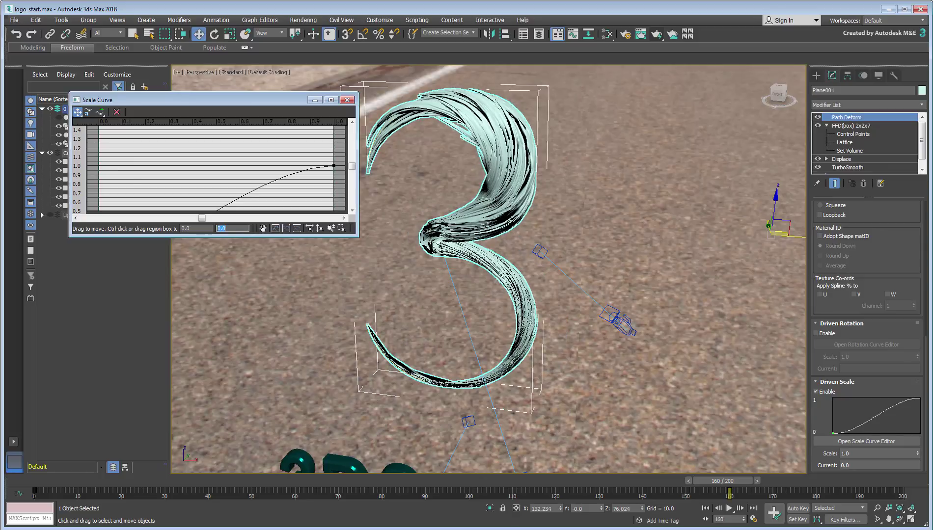
click(275, 228)
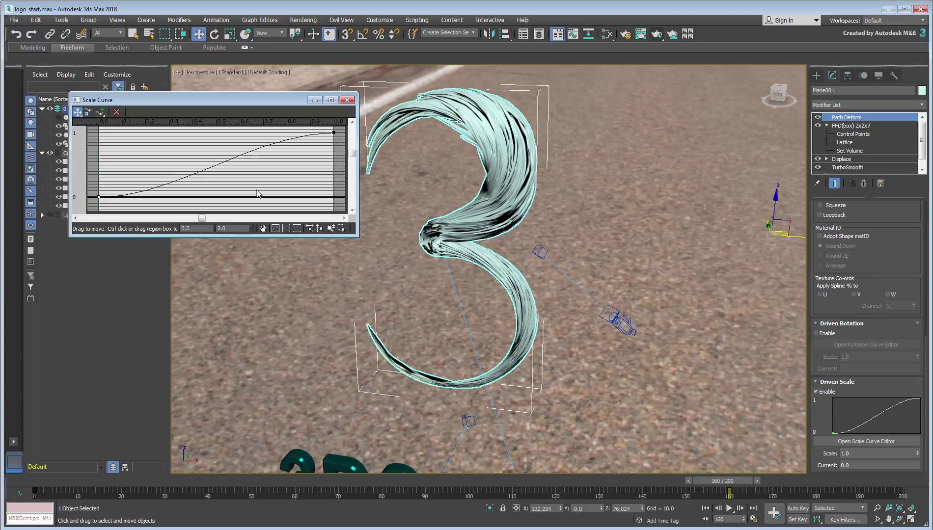
Insert a middle control point on the scale curve and drag it into rough position.
click(100, 112)
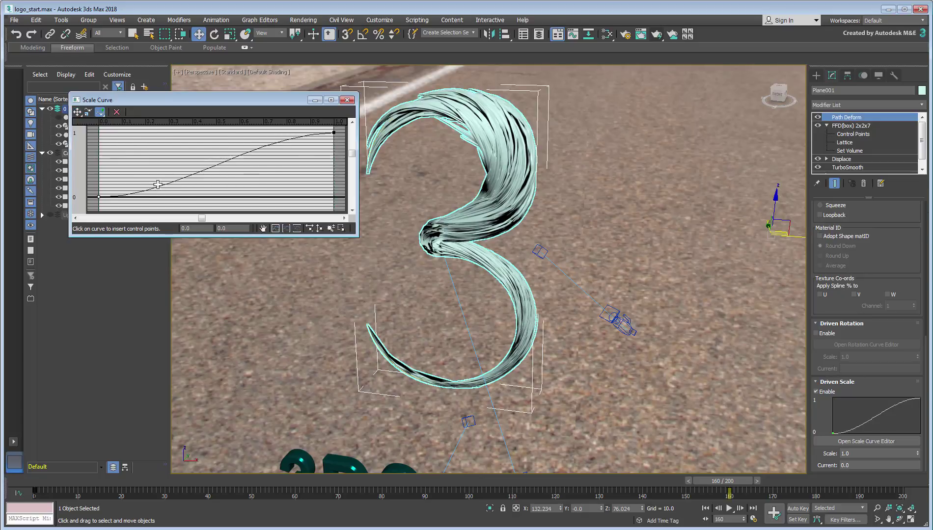
click(176, 181)
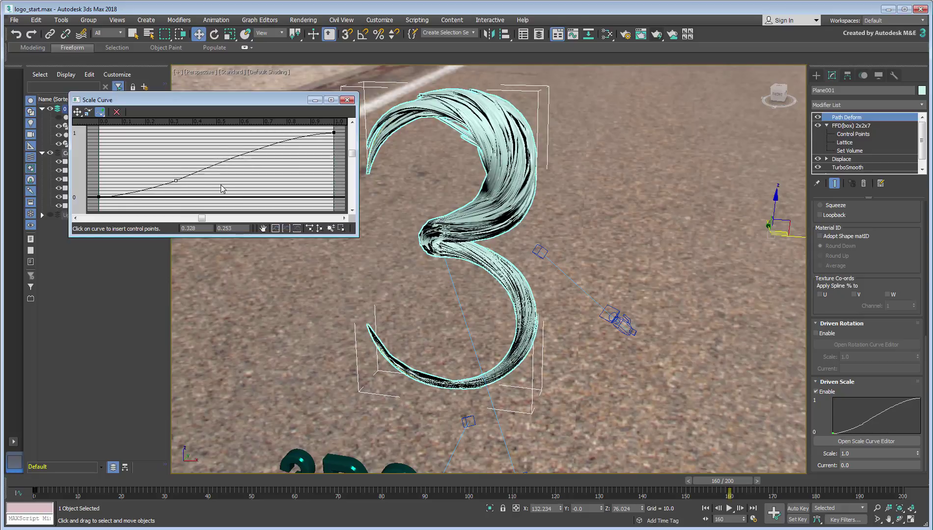
click(78, 113)
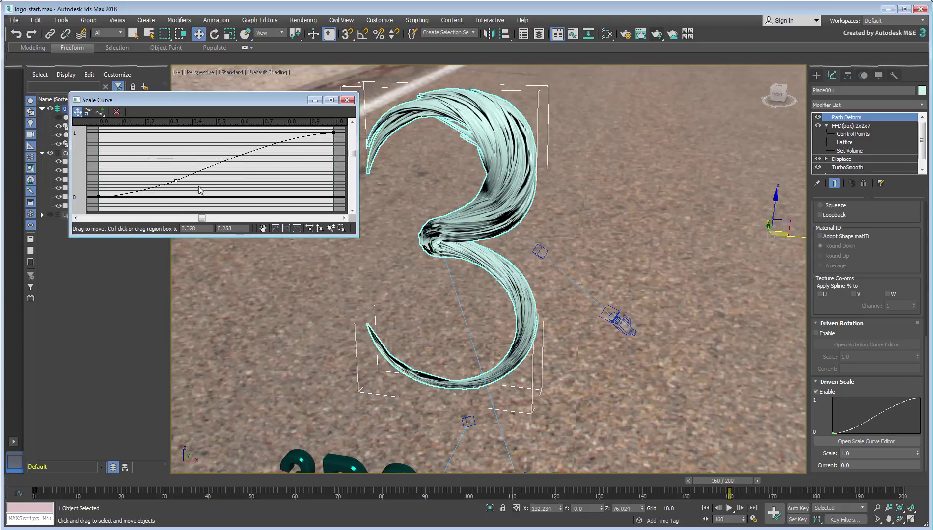
drag(175, 181, 160, 146)
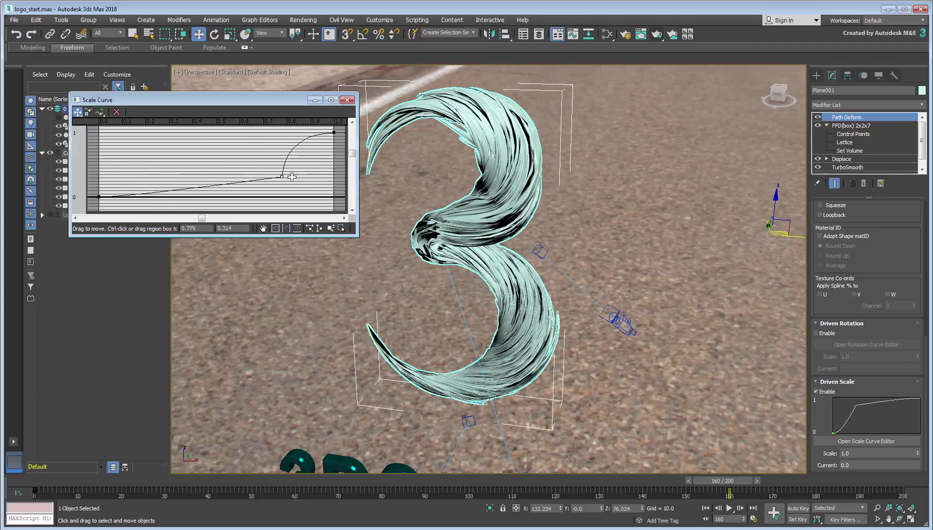
drag(282, 177, 134, 77)
middle_drag(187, 162, 198, 177)
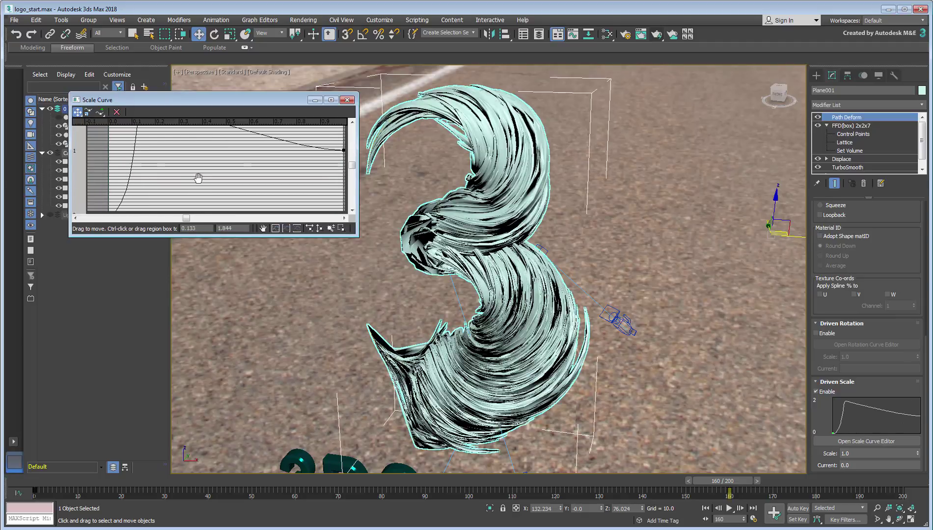
scroll(198, 177, down, 3)
drag(164, 133, 172, 170)
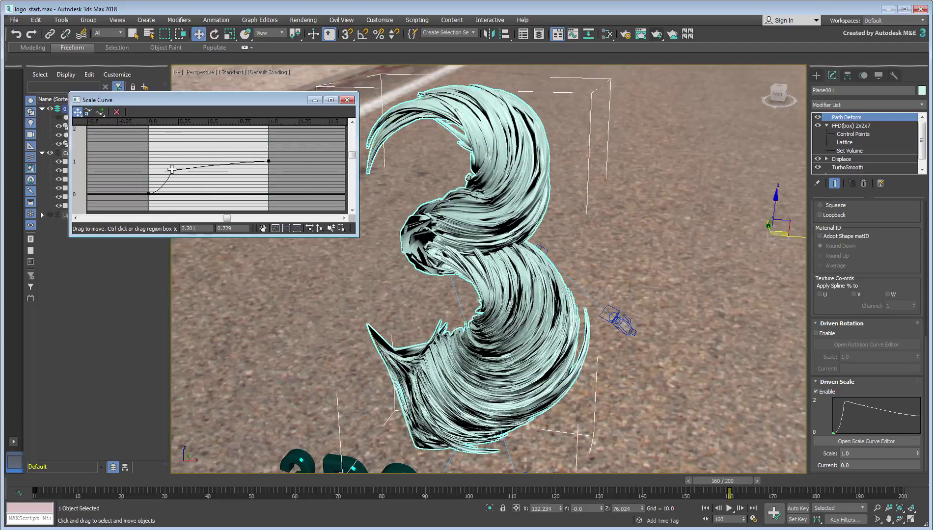
click(275, 231)
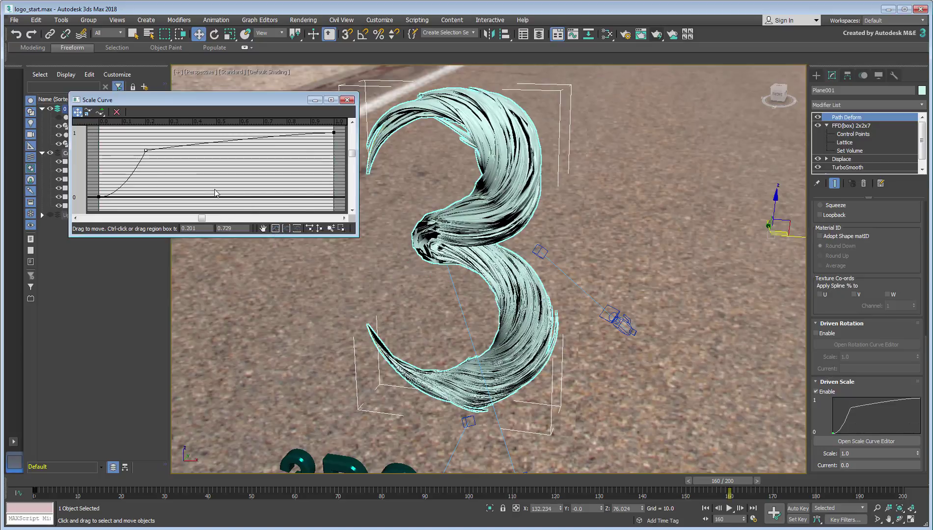
Set the new point to position 0.2 with a scale value of 1.0.
click(233, 228)
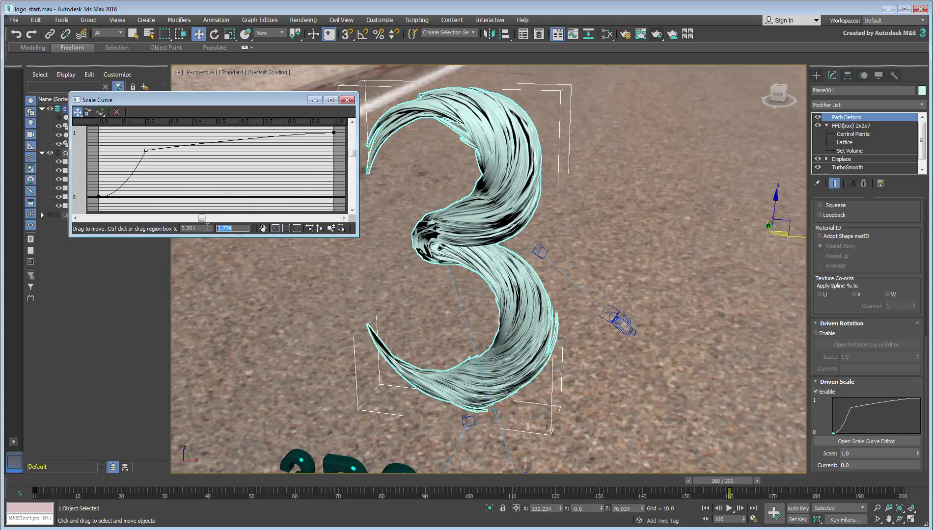
text(1)
key(Return)
key(Tab)
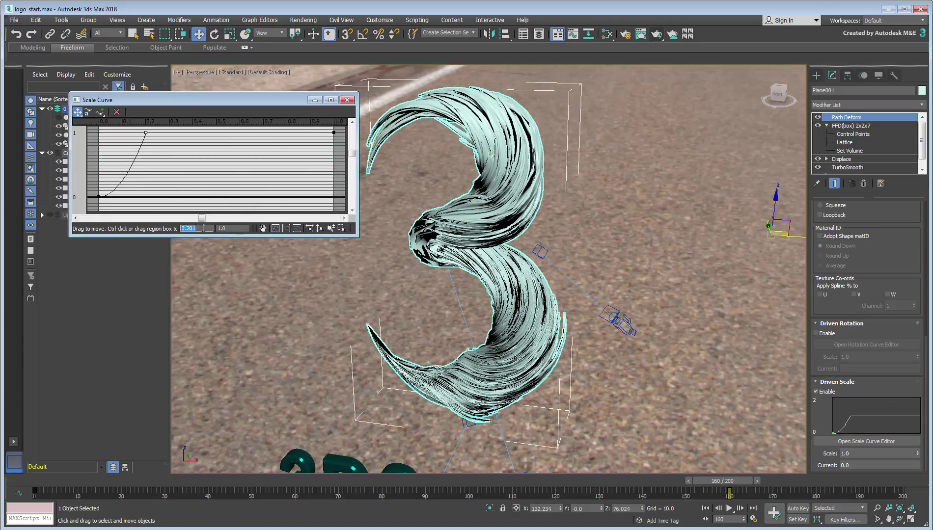
text(0.2)
key(Return)
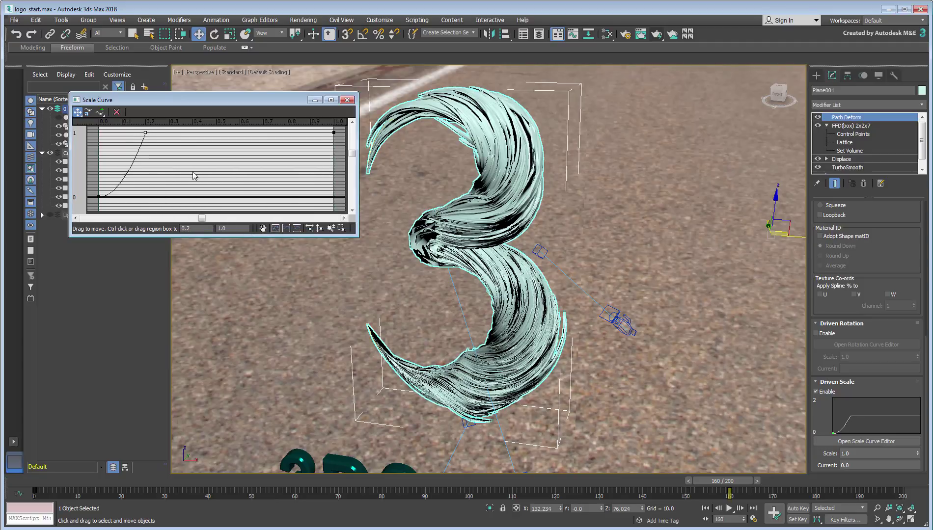
middle_drag(193, 175, 200, 173)
scroll(199, 175, down, 2)
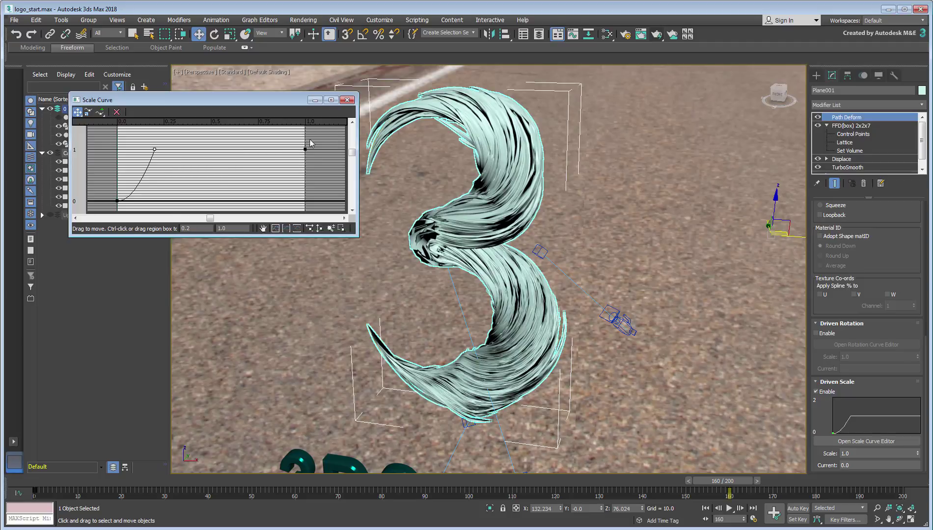
Make the 0.2 point Bezier-Smooth, steepen its lower tangent, and close the Scale Curve window.
drag(318, 136, 94, 213)
right_click(154, 150)
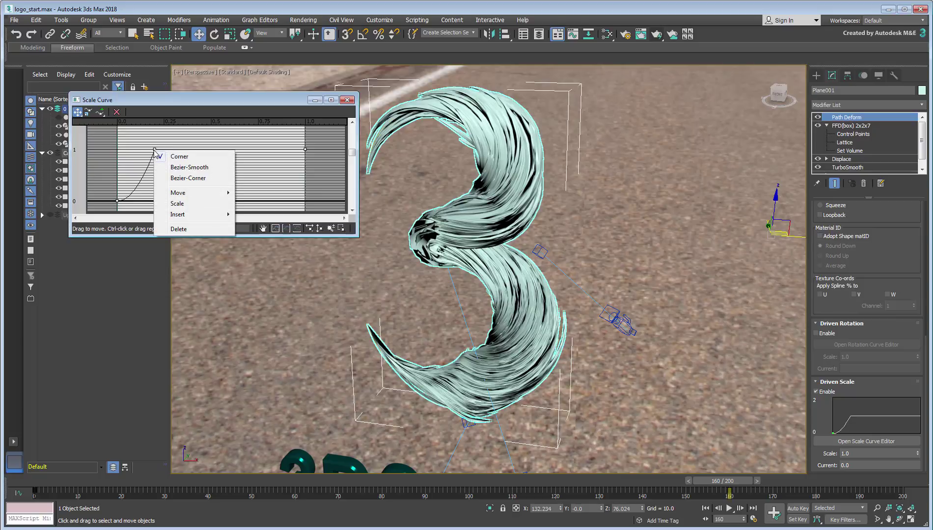
click(185, 167)
drag(138, 201, 128, 183)
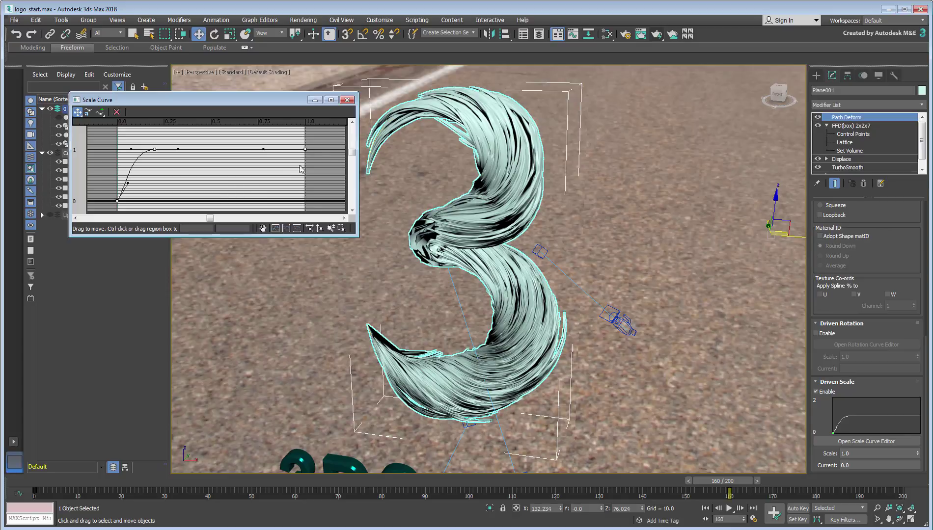
click(347, 100)
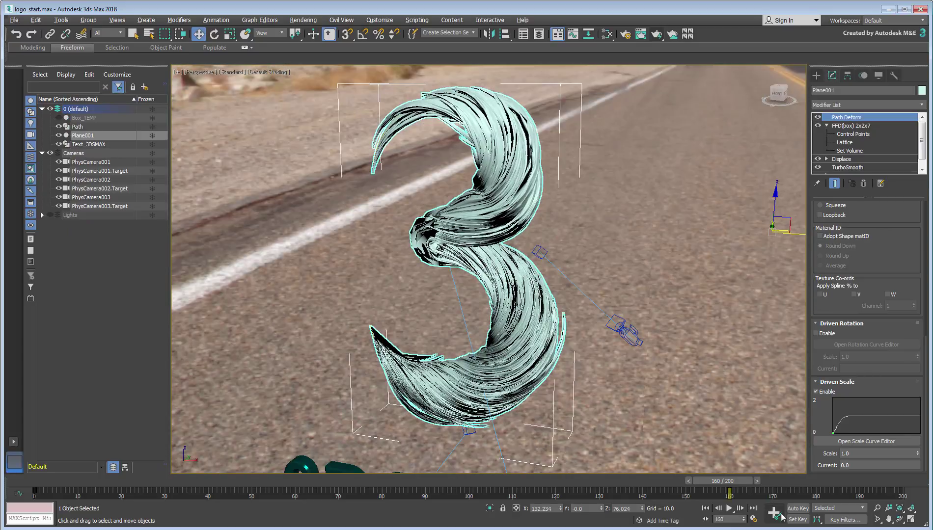
Scrub the animation and add a TurboSmooth modifier at the top of Plane001's stack.
drag(722, 481, 731, 512)
key(w)
click(857, 107)
text(tu)
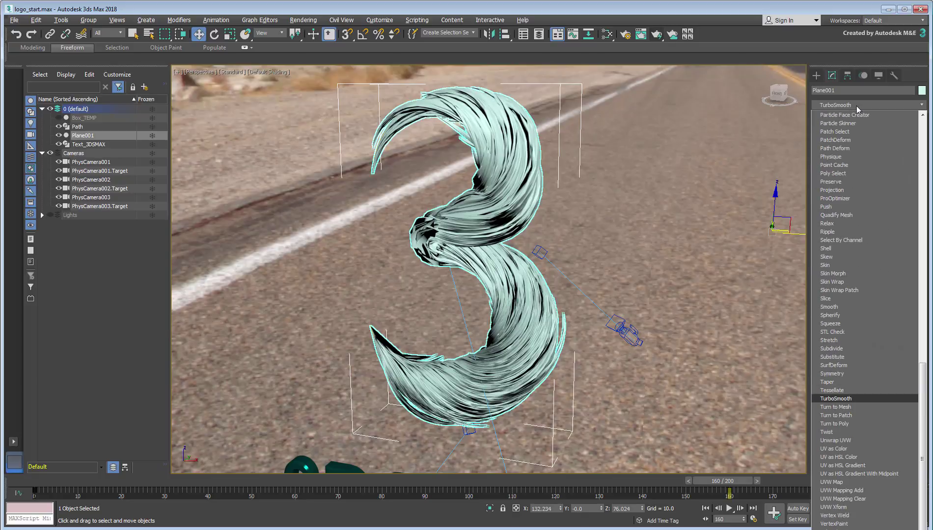
click(840, 398)
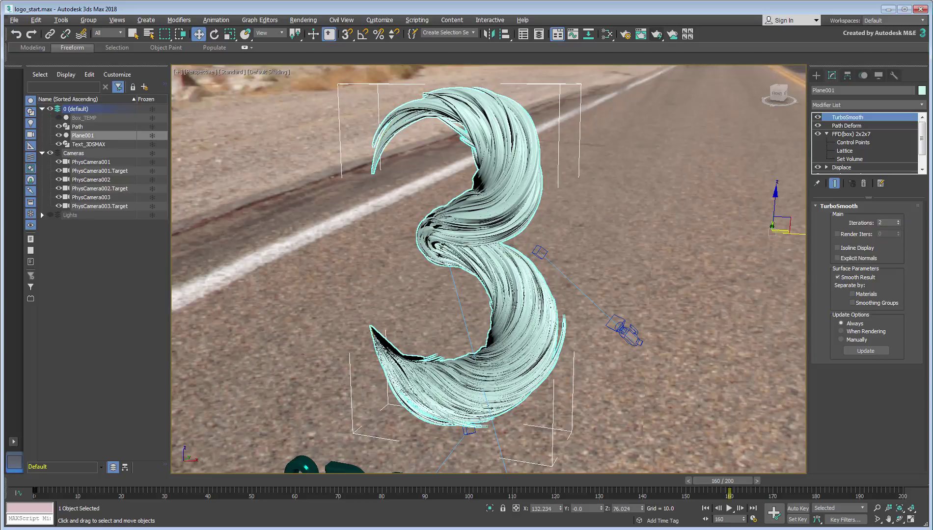
drag(84, 484, 731, 508)
Assign the teal Material #3 to the selected 3 from the Material Editor.
key(w)
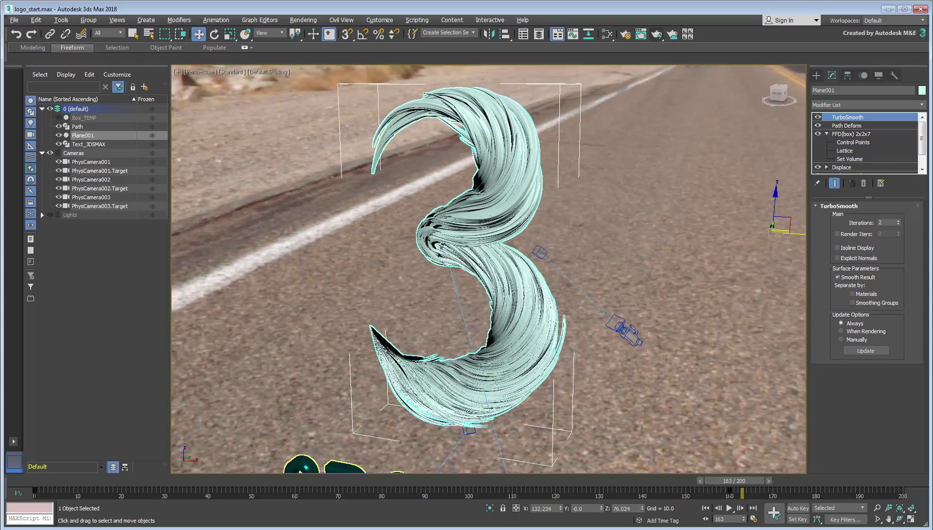
key(m)
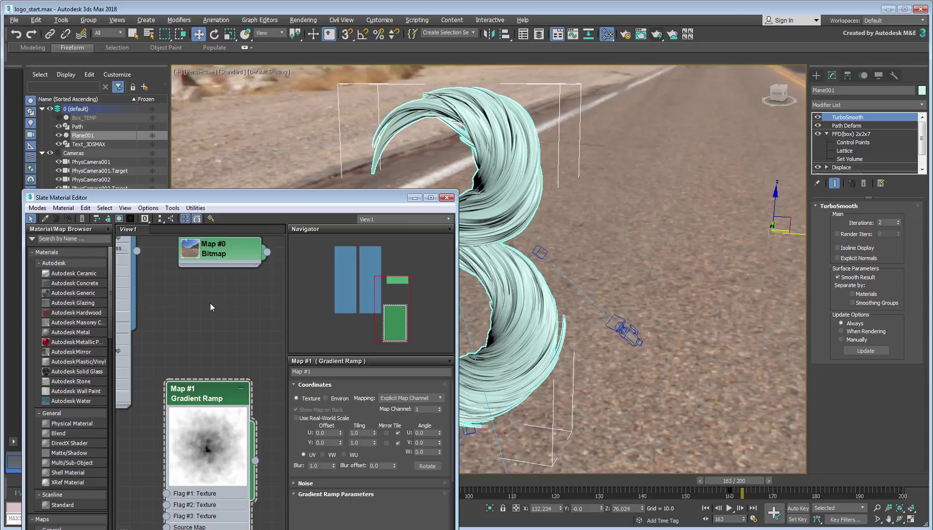
click(161, 320)
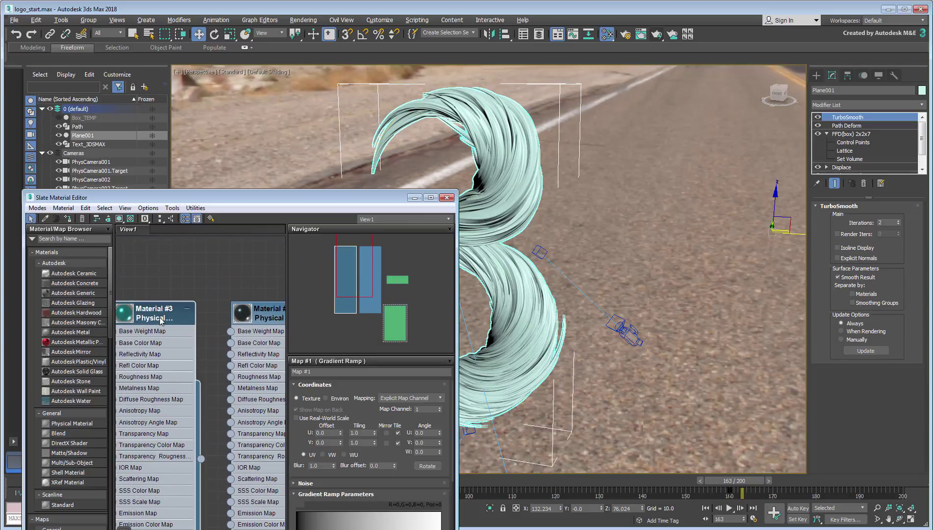
right_click(160, 320)
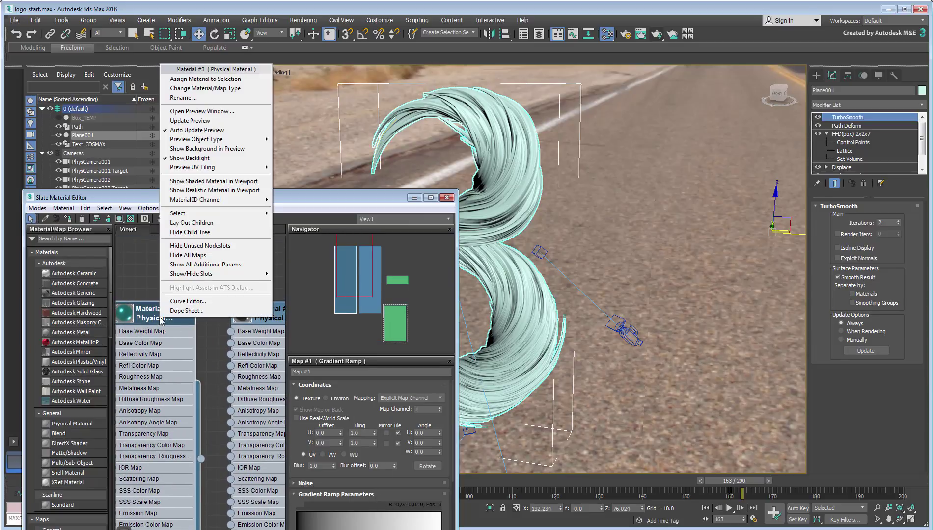
click(204, 82)
click(447, 198)
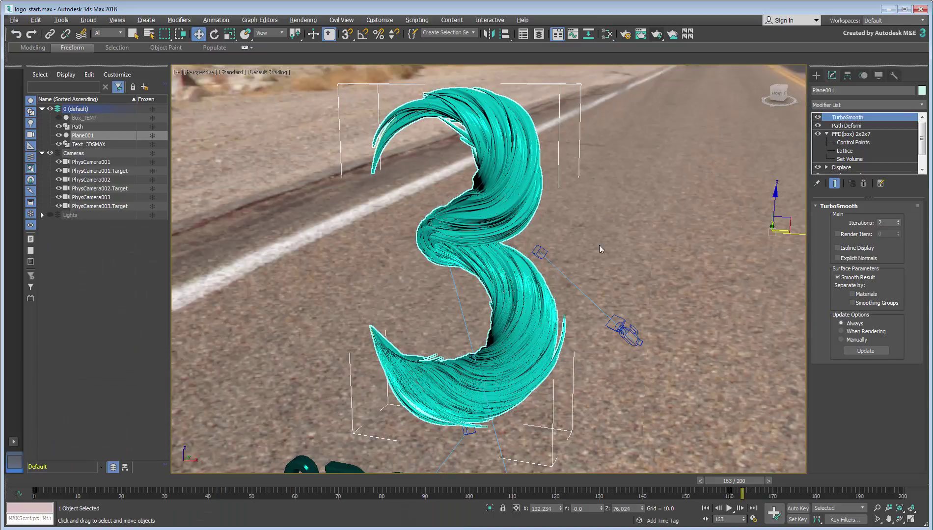
View the scene through PhysCamera001 at frame 87.
click(195, 73)
mouse_move(217, 80)
click(376, 79)
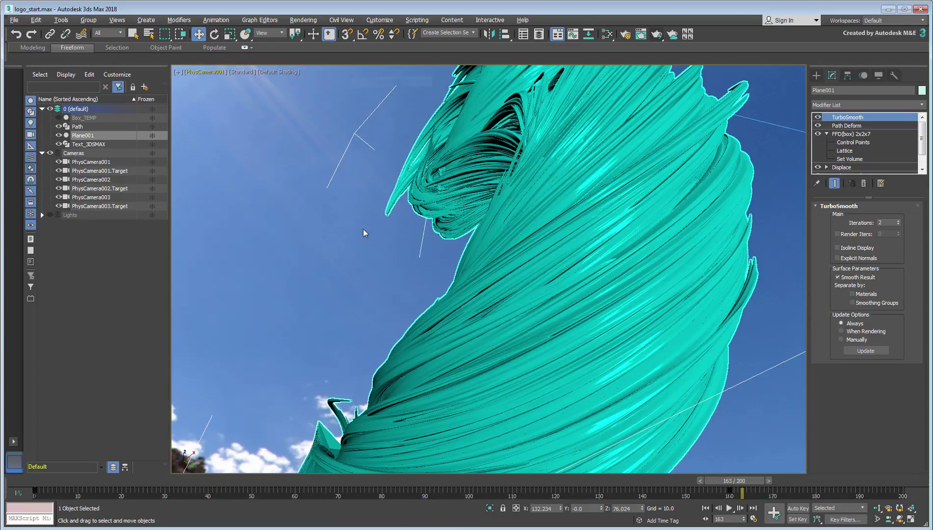
drag(131, 487, 417, 509)
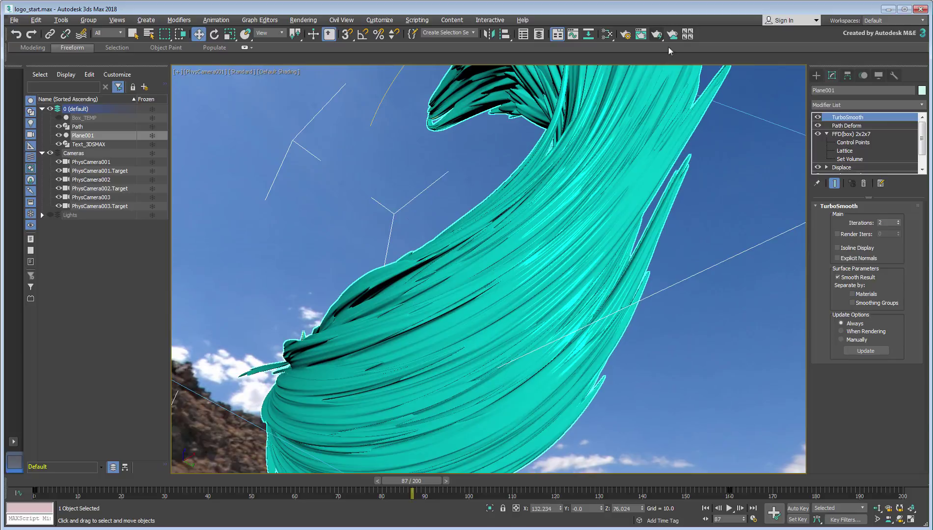
Render frame 87 from PhysCamera001, then from PhysCamera002.
key(shift+q)
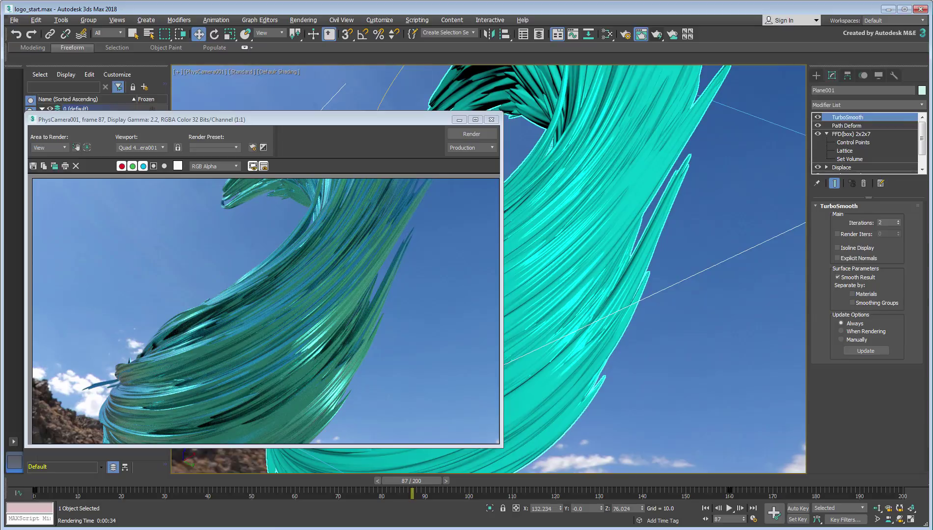
click(206, 71)
mouse_move(221, 77)
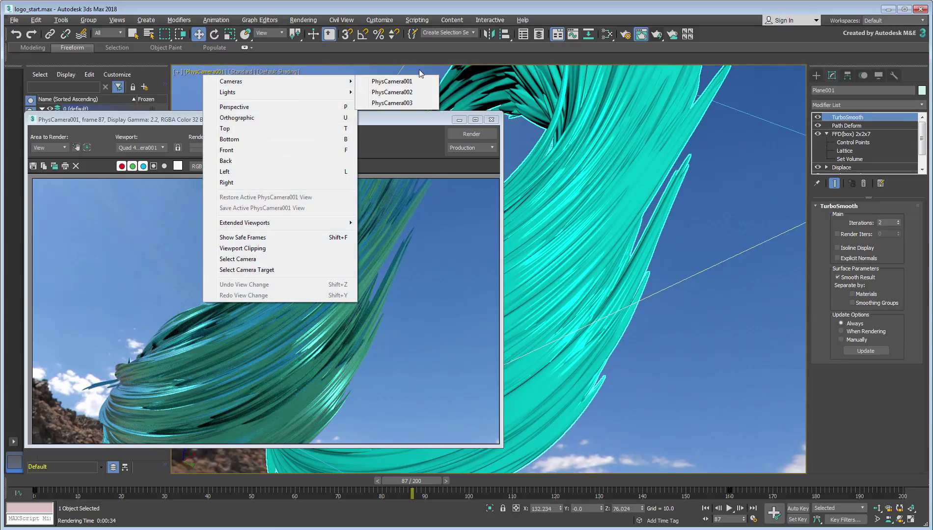
click(399, 92)
click(472, 140)
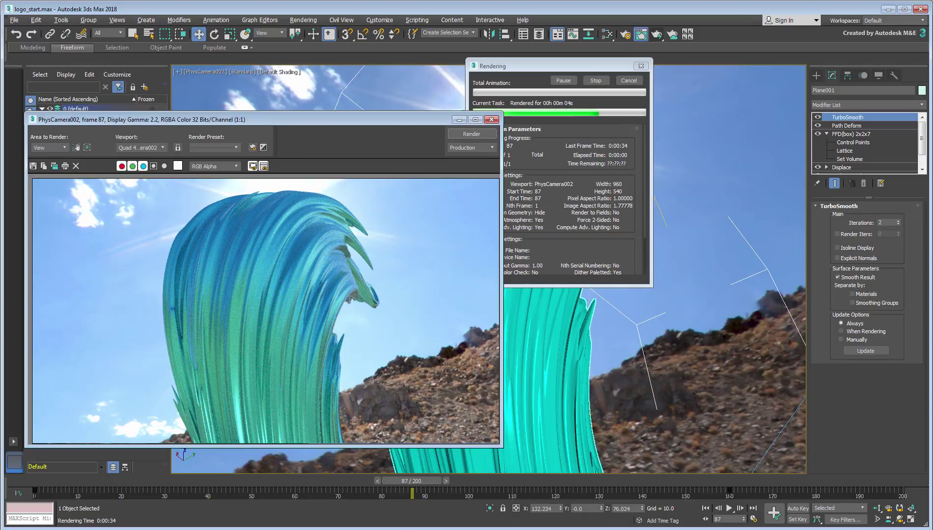
Switch the viewport to PhysCamera003 and render frame 151.
click(206, 72)
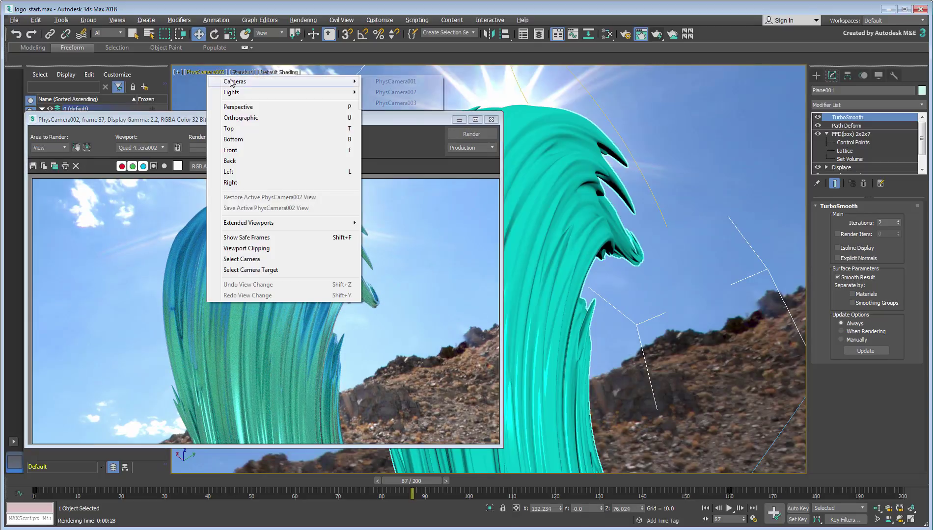
mouse_move(224, 80)
click(399, 102)
drag(343, 120, 298, 192)
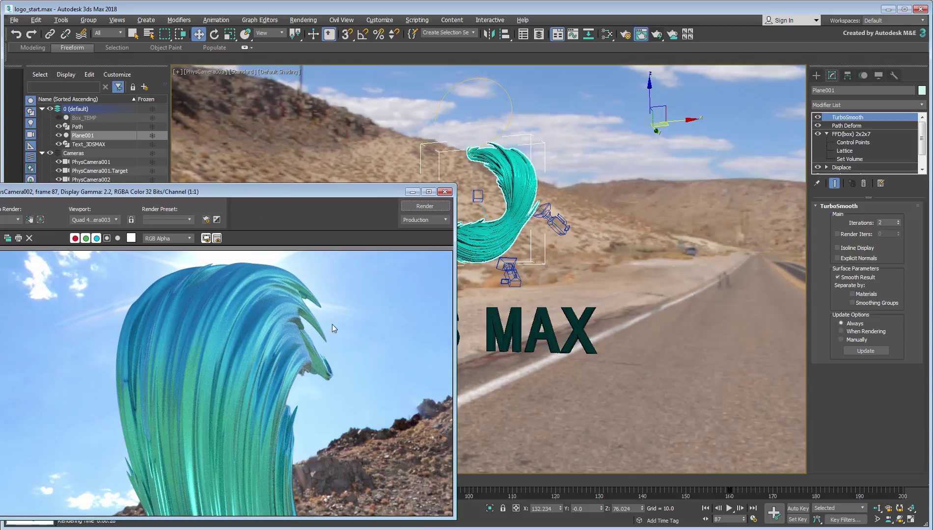
drag(411, 481, 689, 483)
key(shift+q)
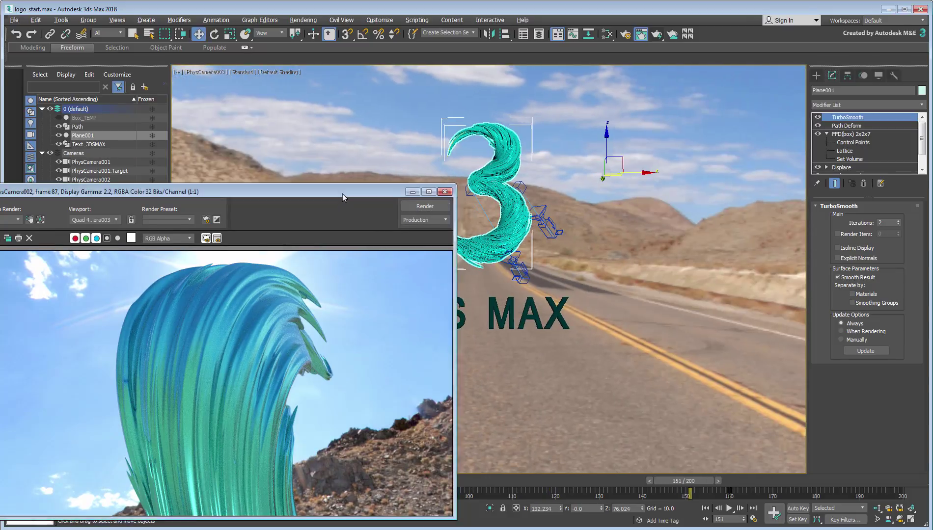